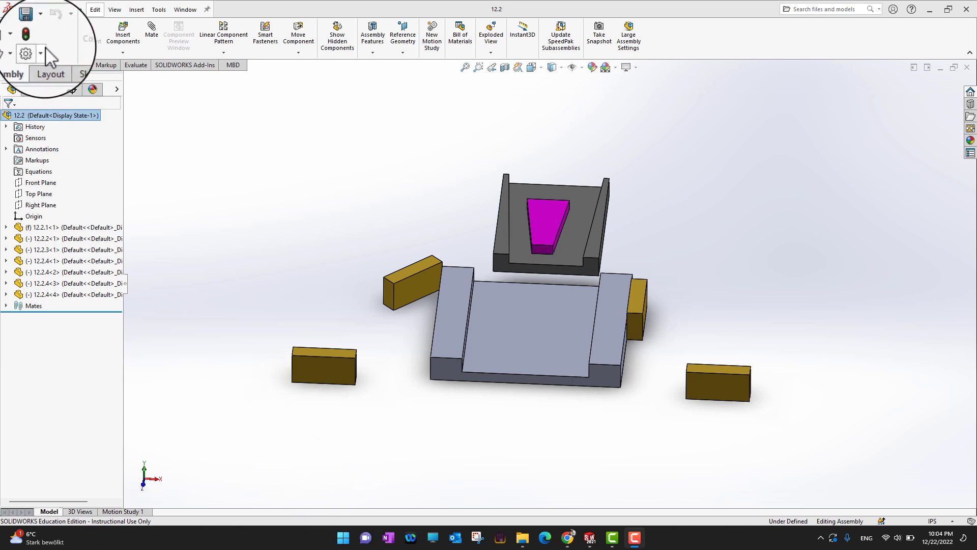
Start an advanced Profile Center mate between the base's recessed floor and the underside of the dark gray channel part, adjusting its orientation.
{"action": "left_click", "coordinate": [151, 43]}
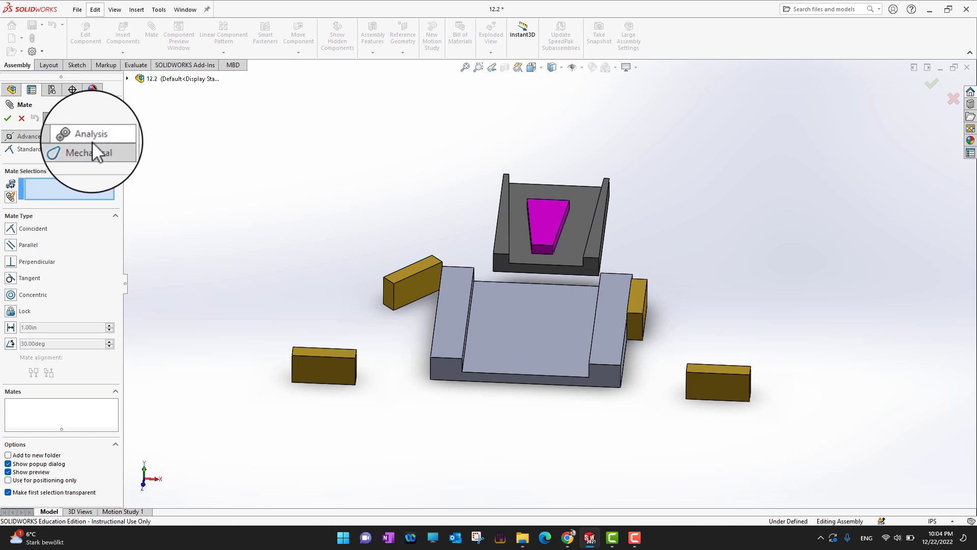
{"action": "left_click", "coordinate": [29, 137]}
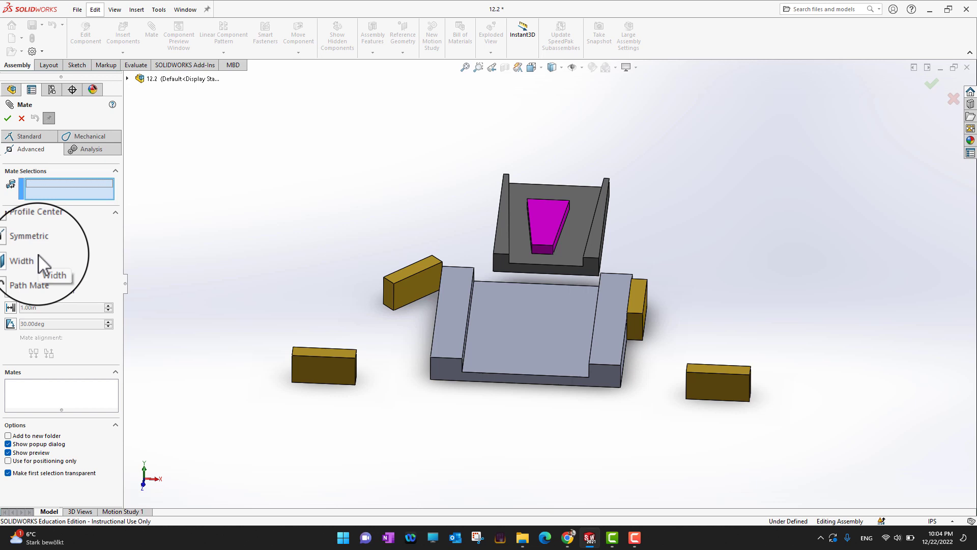
{"action": "left_click", "coordinate": [32, 230]}
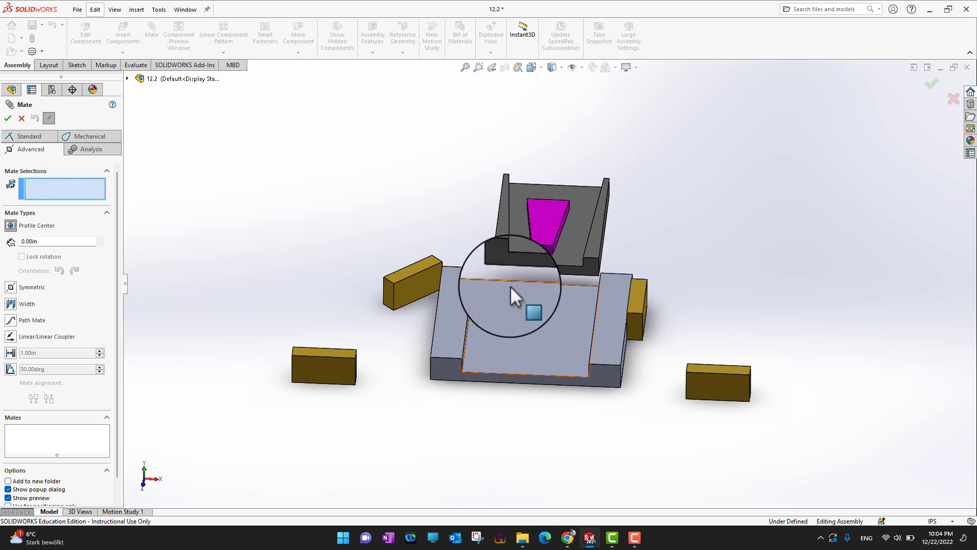
{"action": "left_click", "coordinate": [549, 350]}
{"action": "middle_click_drag", "start_coordinate": [579, 460], "coordinate": [552, 305]}
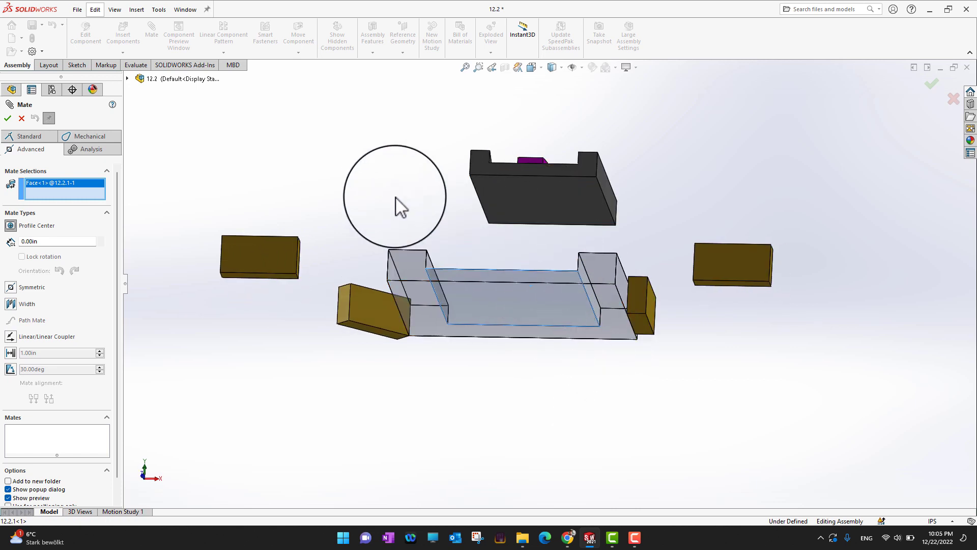
{"action": "middle_click_drag", "start_coordinate": [400, 207], "coordinate": [408, 183]}
{"action": "left_click", "coordinate": [549, 245]}
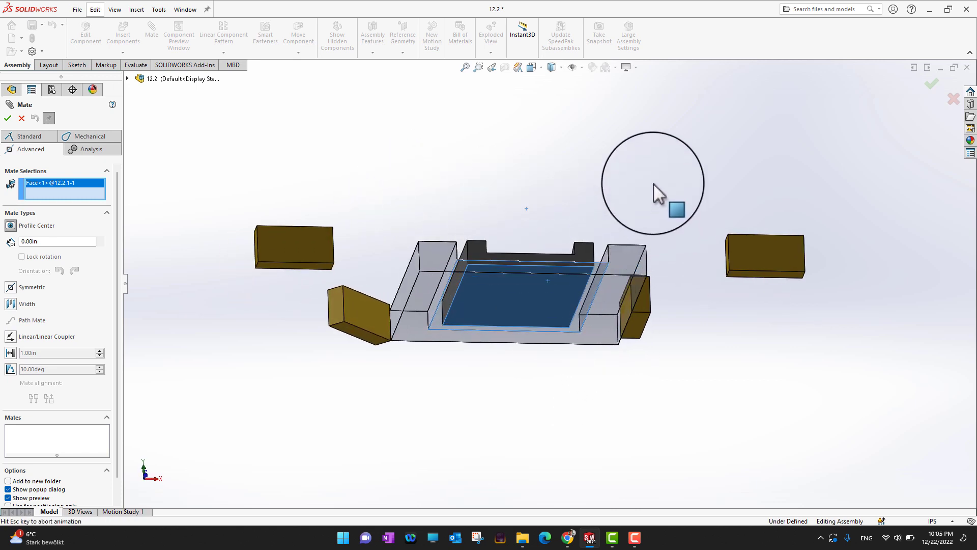
{"action": "middle_click_drag", "start_coordinate": [643, 251], "coordinate": [636, 304]}
{"action": "mouse_move", "coordinate": [589, 447]}
{"action": "middle_mouse_down"}
{"action": "mouse_move", "coordinate": [609, 453]}
{"action": "mouse_move", "coordinate": [580, 448]}
{"action": "mouse_move", "coordinate": [591, 421]}
{"action": "mouse_move", "coordinate": [588, 461]}
{"action": "middle_mouse_up"}
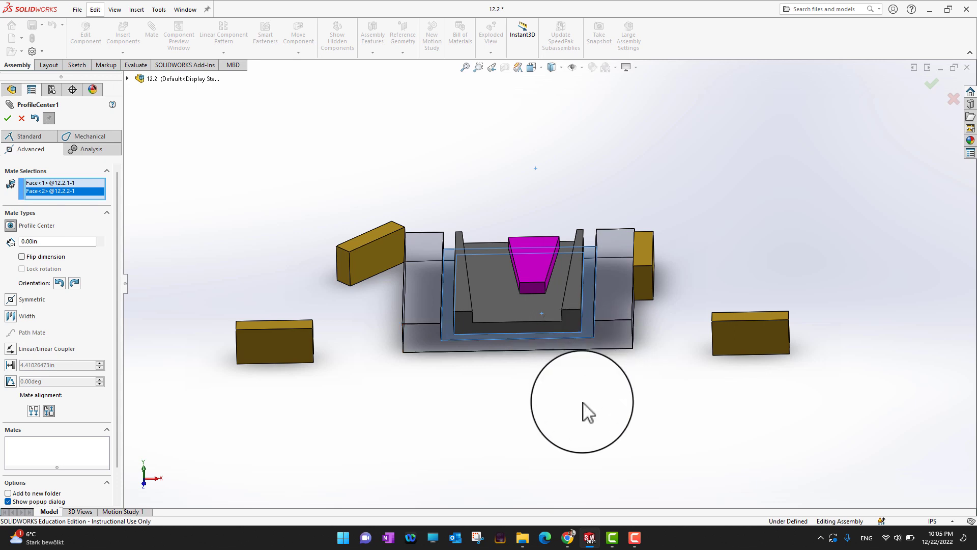
{"action": "middle_click_drag", "start_coordinate": [582, 401], "coordinate": [583, 404]}
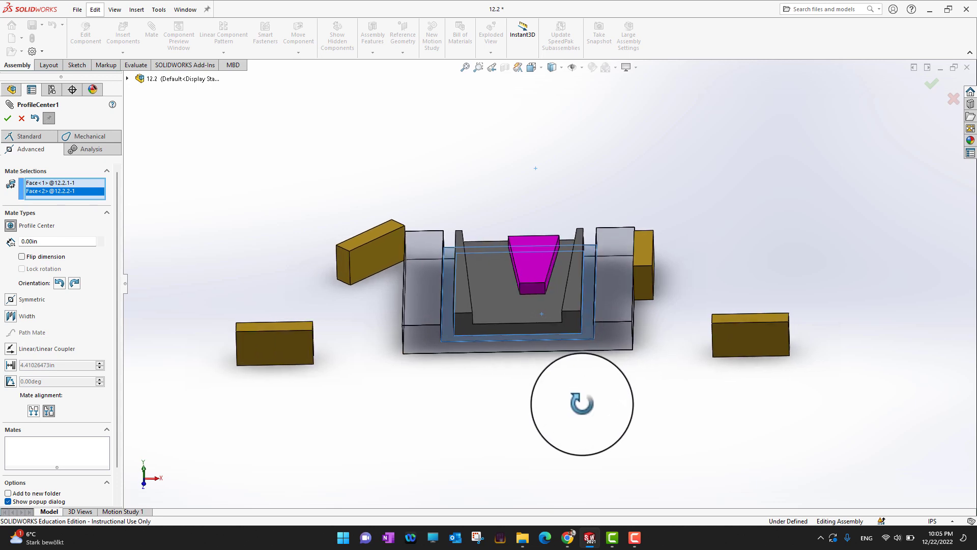
{"action": "left_click", "coordinate": [73, 287]}
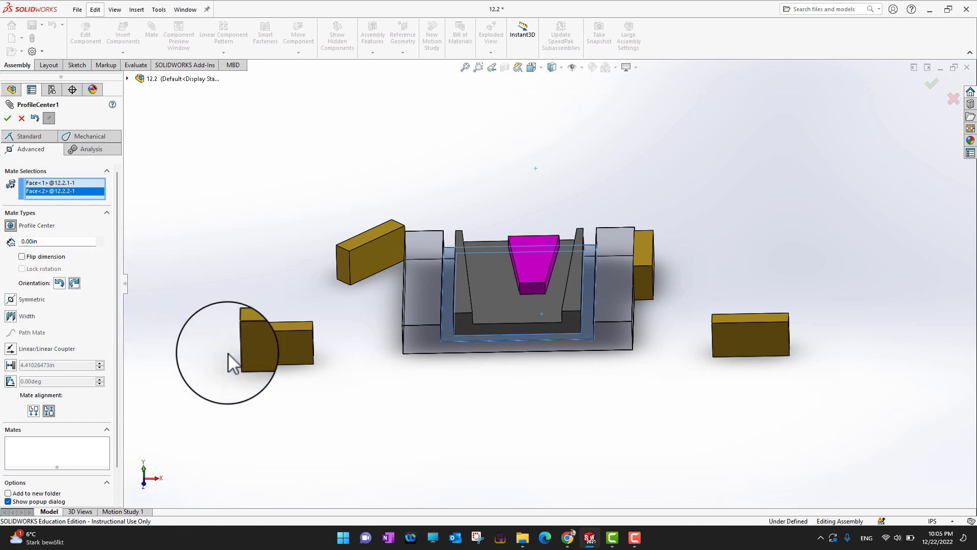
Set the Profile Center offset to 1 in, flip its direction so the channel part sits above the base, and accept the mate.
{"action": "middle_click_drag", "start_coordinate": [366, 409], "coordinate": [360, 338]}
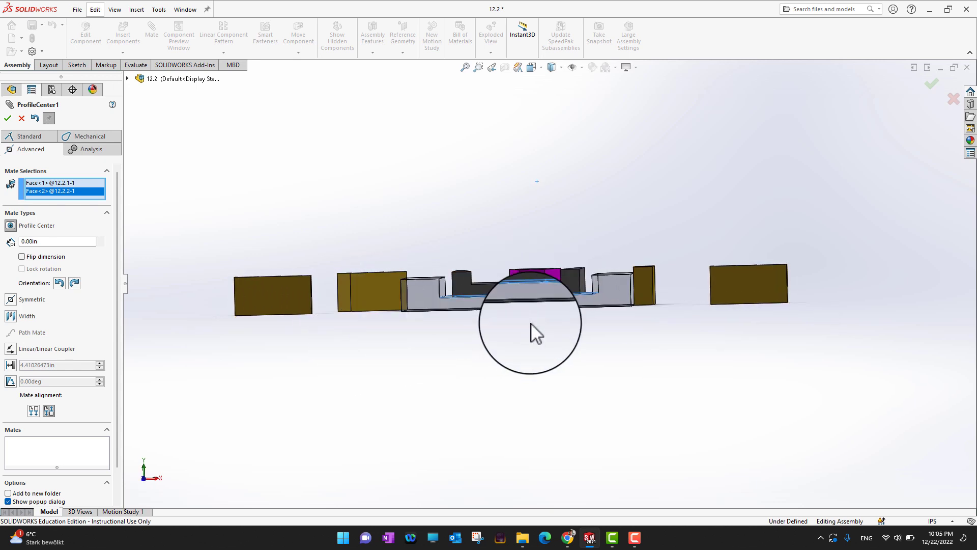
{"action": "mouse_move", "coordinate": [530, 376]}
{"action": "middle_mouse_down"}
{"action": "mouse_move", "coordinate": [534, 359]}
{"action": "mouse_move", "coordinate": [531, 370]}
{"action": "middle_mouse_up"}
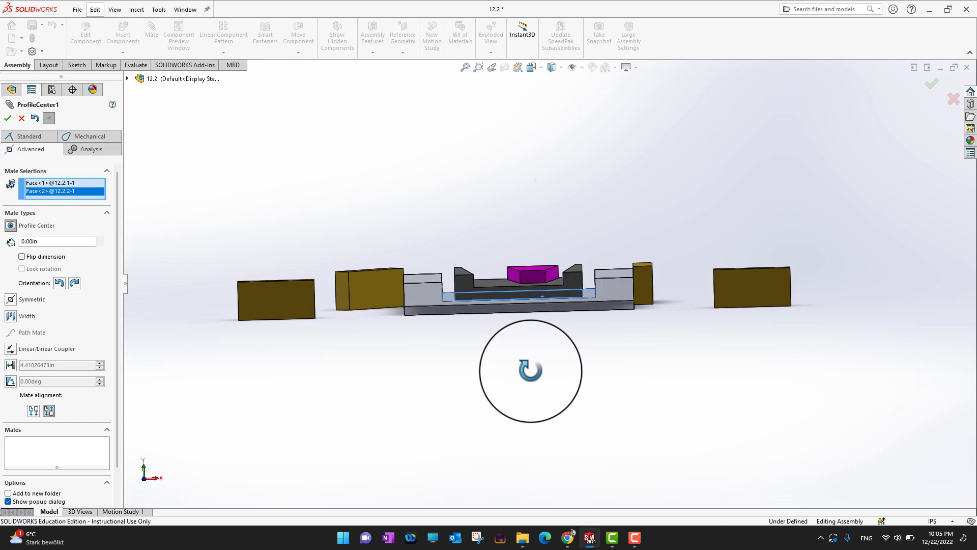
{"action": "left_click", "coordinate": [44, 240]}
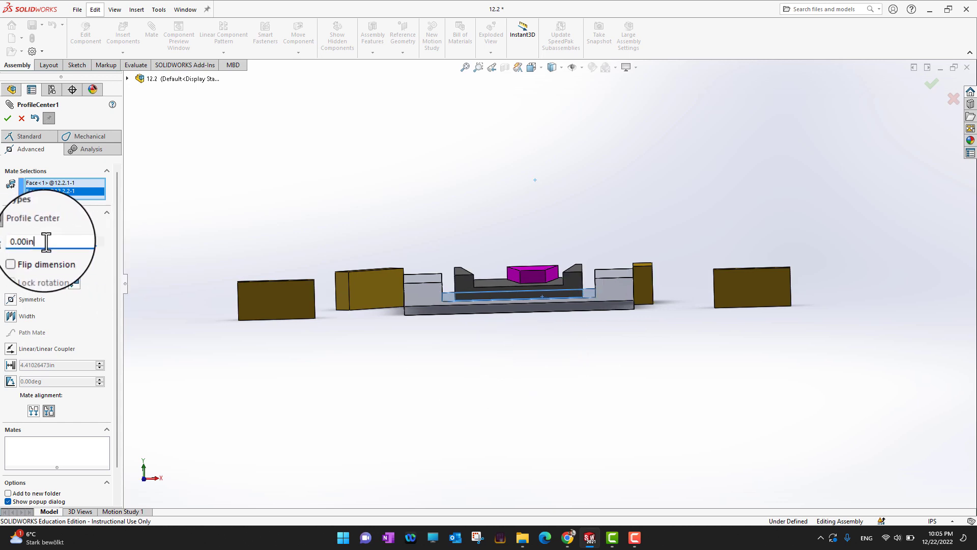
{"action": "left_click_drag", "start_coordinate": [46, 242], "coordinate": [3, 249]}
{"action": "type", "text": "1"}
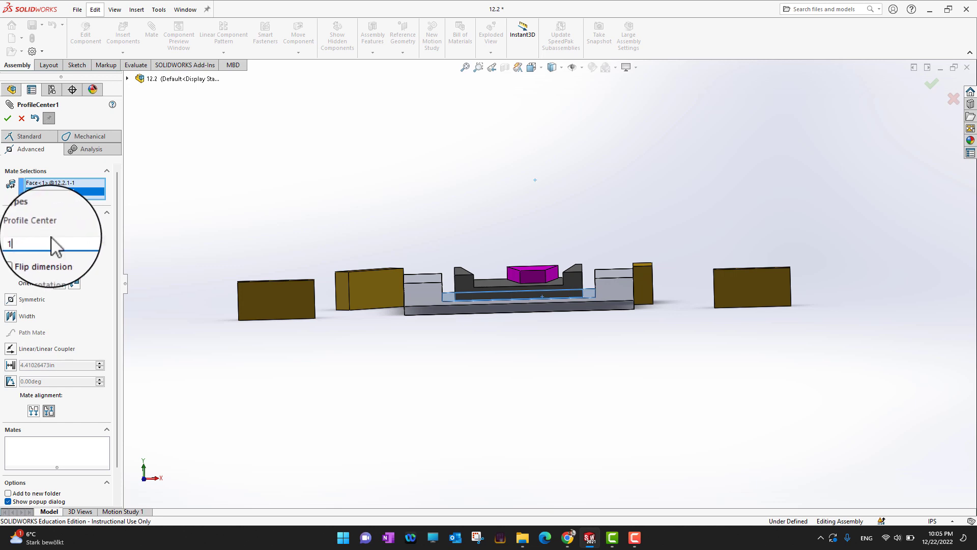
{"action": "key", "text": "Return"}
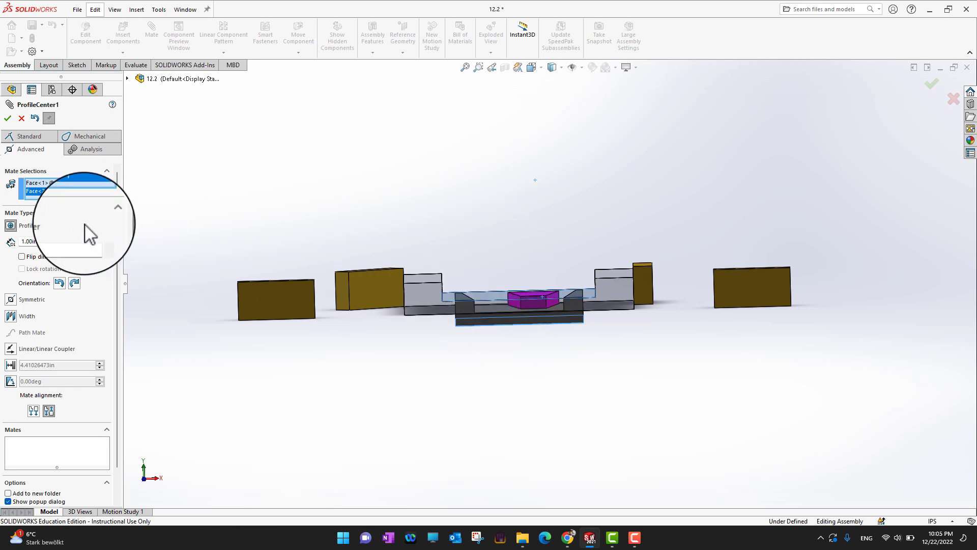
{"action": "left_click", "coordinate": [35, 256]}
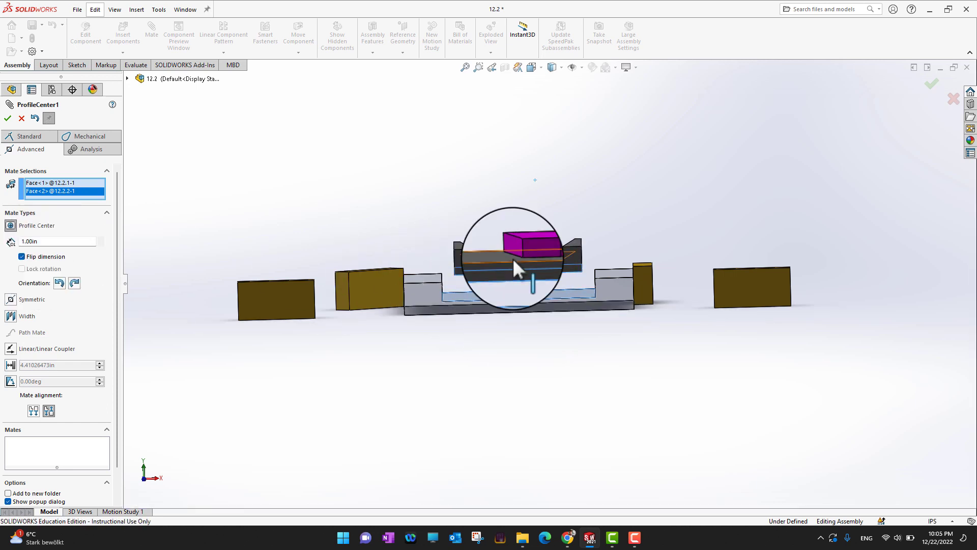
{"action": "middle_click_drag", "start_coordinate": [665, 201], "coordinate": [639, 257]}
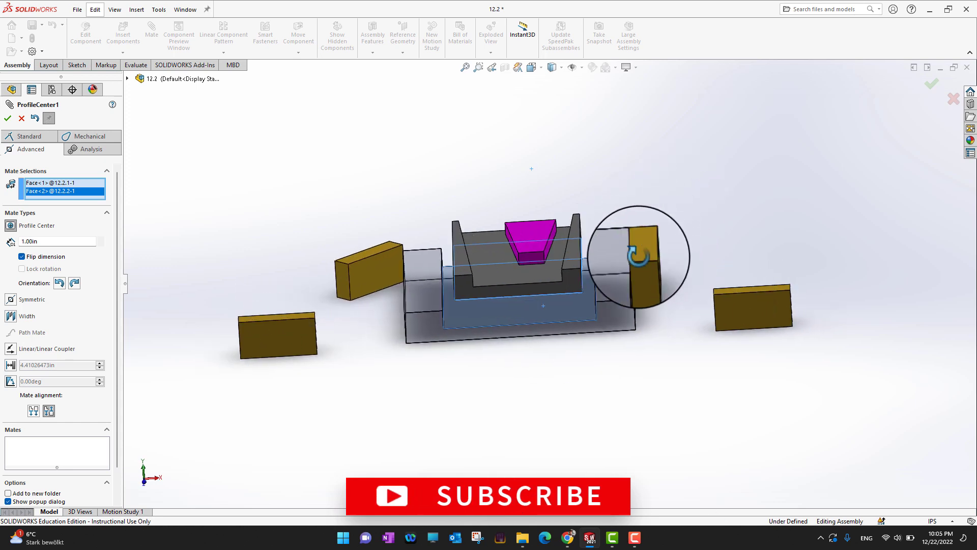
{"action": "left_click", "coordinate": [8, 118]}
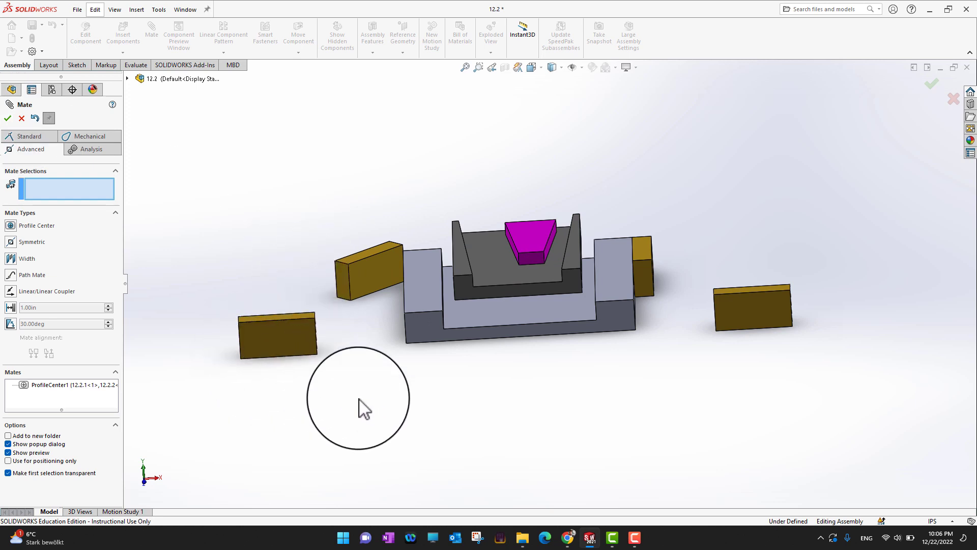
Start an advanced Symmetric mate with the assembly's Right Plane as the symmetry plane.
{"action": "mouse_move", "coordinate": [356, 406]}
{"action": "middle_mouse_down"}
{"action": "mouse_move", "coordinate": [371, 373]}
{"action": "mouse_move", "coordinate": [356, 349]}
{"action": "mouse_move", "coordinate": [363, 406]}
{"action": "middle_mouse_up"}
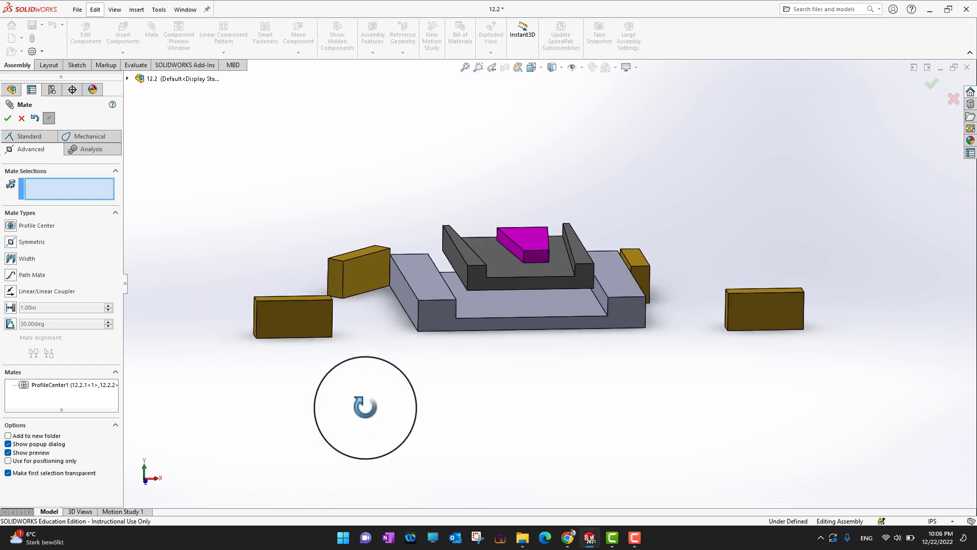
{"action": "left_click", "coordinate": [33, 243]}
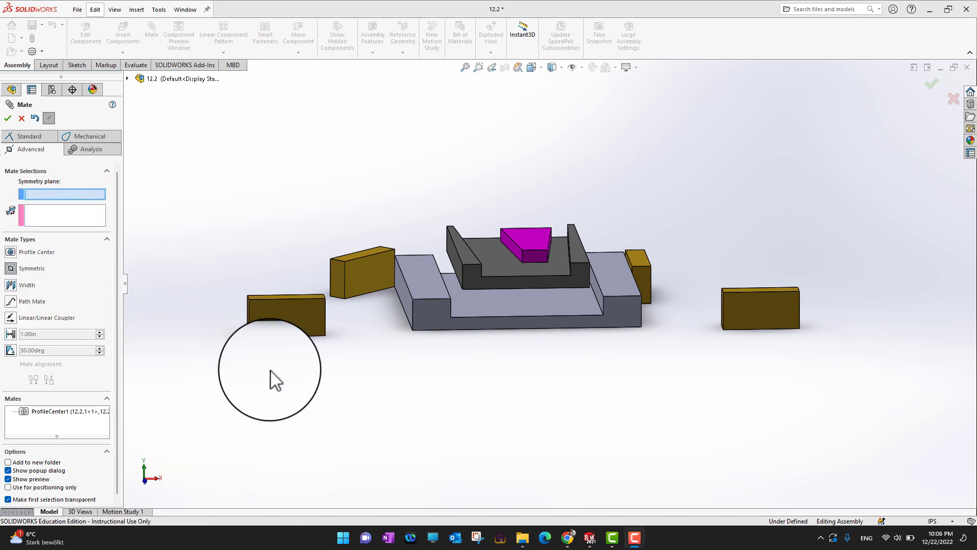
{"action": "middle_click_drag", "start_coordinate": [426, 407], "coordinate": [424, 480]}
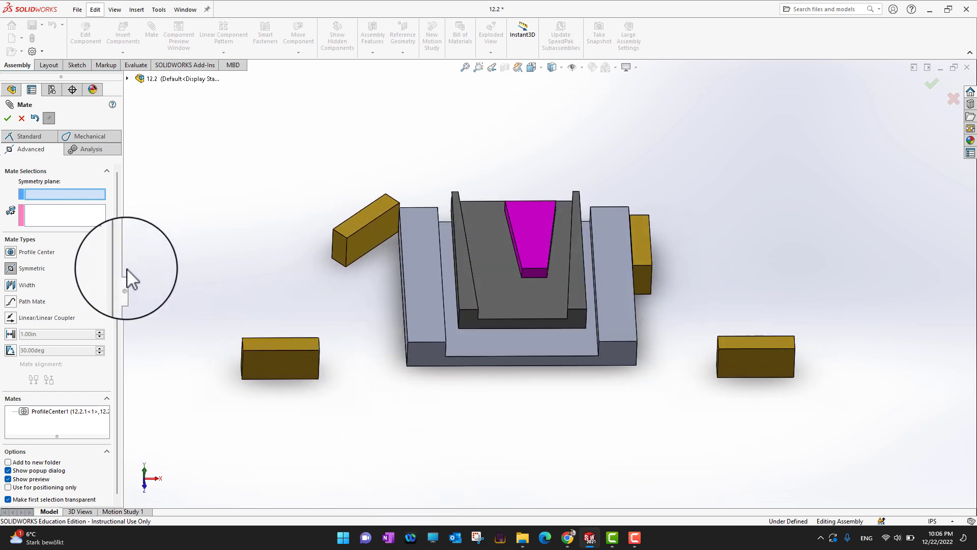
{"action": "left_click", "coordinate": [128, 79]}
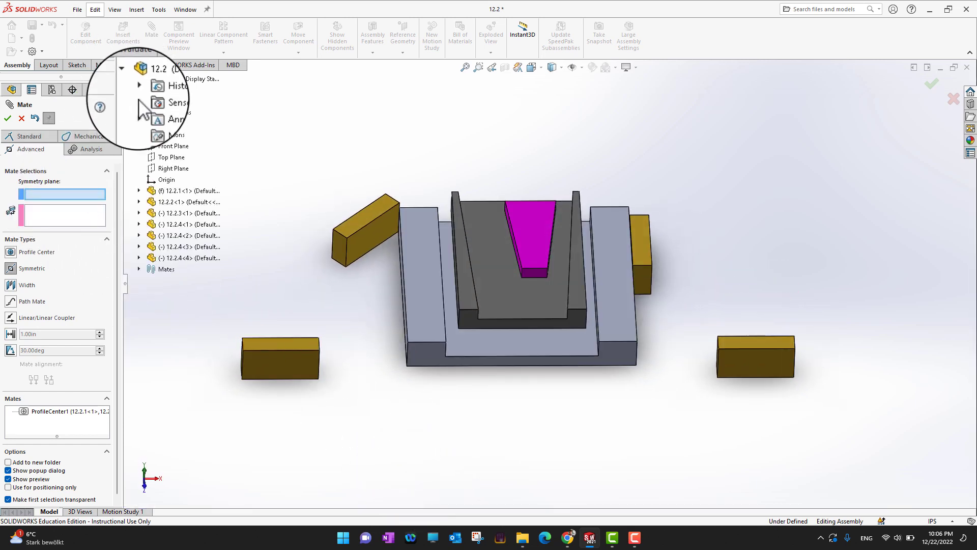
{"action": "left_click", "coordinate": [172, 169]}
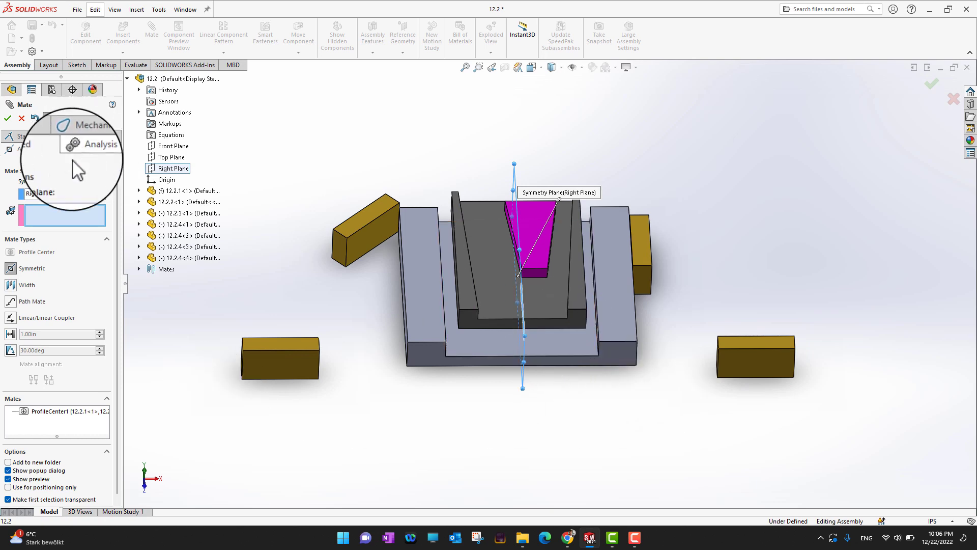
{"action": "left_click", "coordinate": [75, 213]}
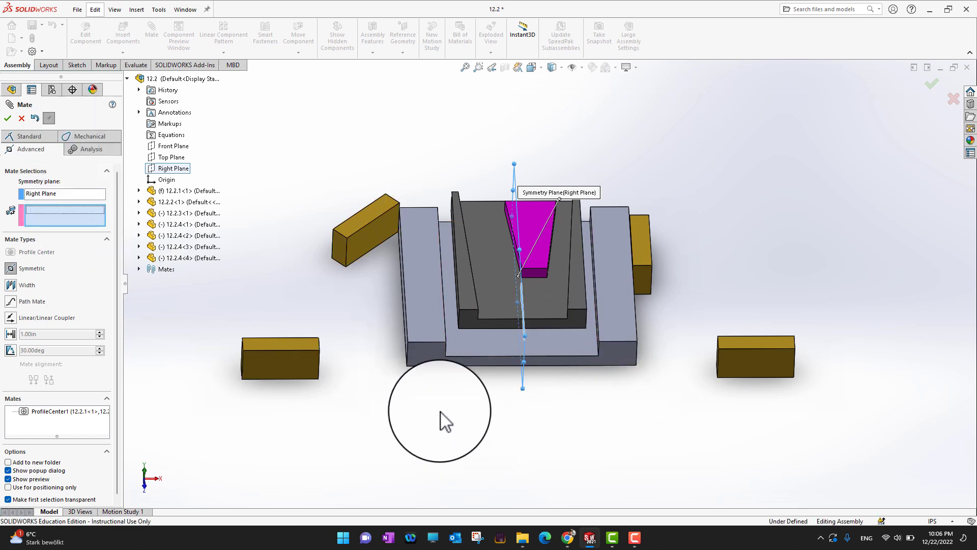
Make the facing end faces of the two front yellow blocks symmetric, accept the mate, and move one block to test it.
{"action": "middle_click_drag", "start_coordinate": [442, 421], "coordinate": [354, 377]}
{"action": "left_click", "coordinate": [316, 361]}
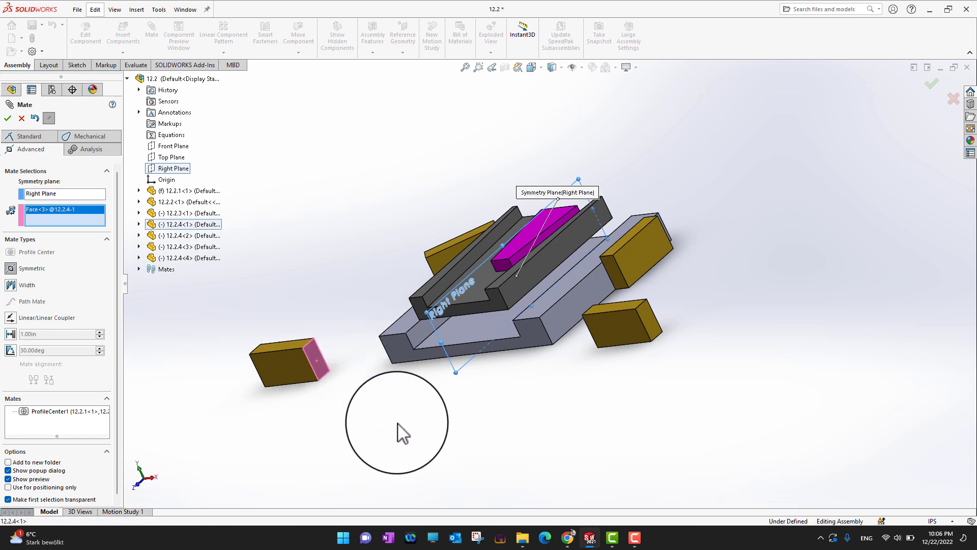
{"action": "middle_click_drag", "start_coordinate": [399, 429], "coordinate": [500, 431]}
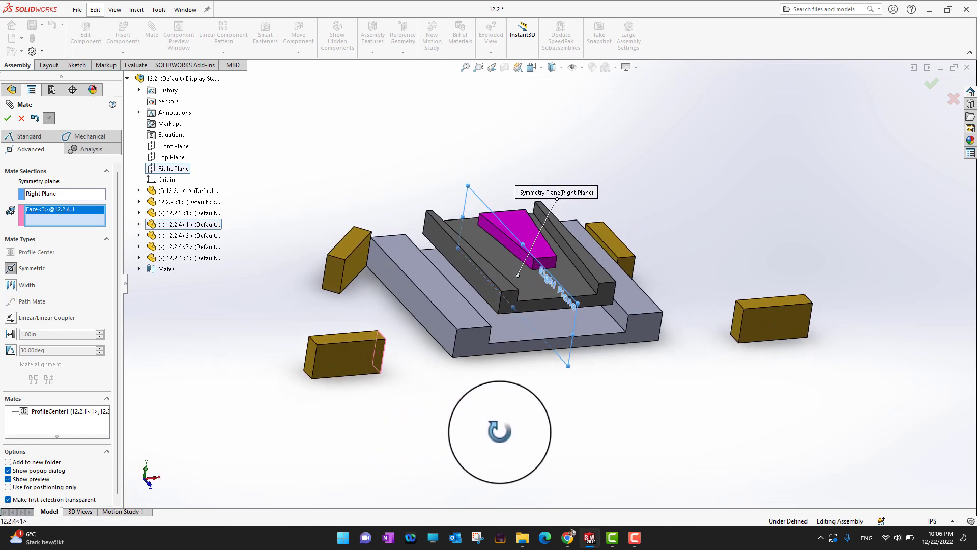
{"action": "left_click", "coordinate": [735, 321]}
{"action": "middle_click_drag", "start_coordinate": [661, 426], "coordinate": [648, 465]}
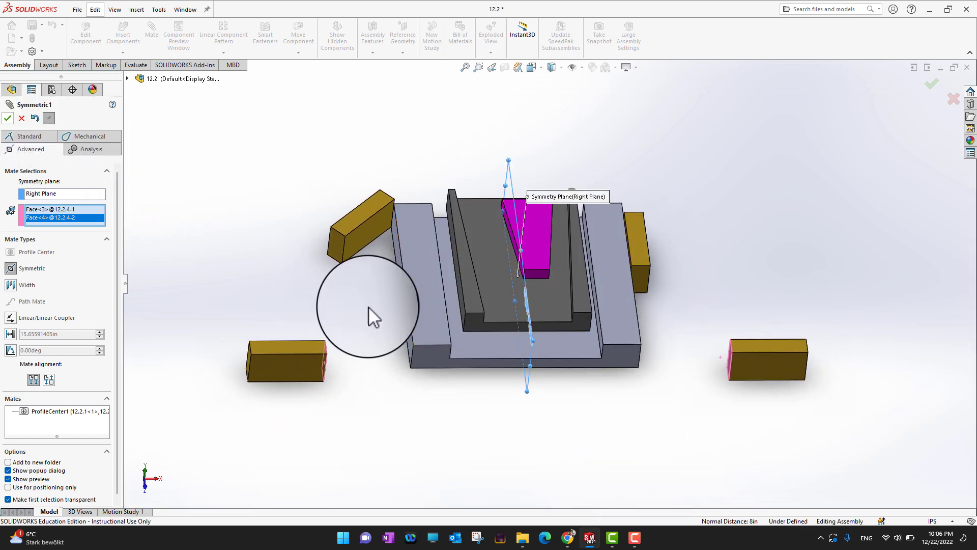
{"action": "left_click", "coordinate": [8, 118]}
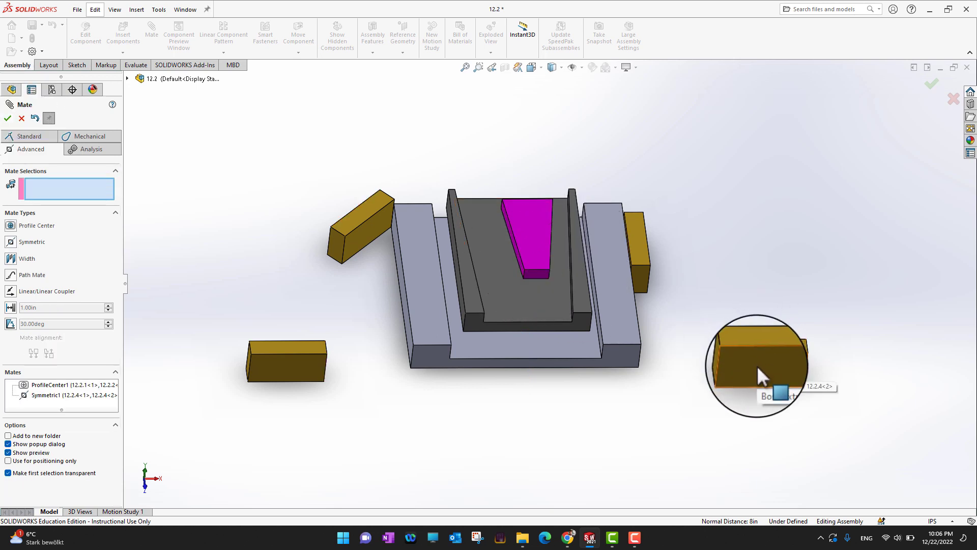
{"action": "left_click_drag", "start_coordinate": [757, 367], "coordinate": [705, 376]}
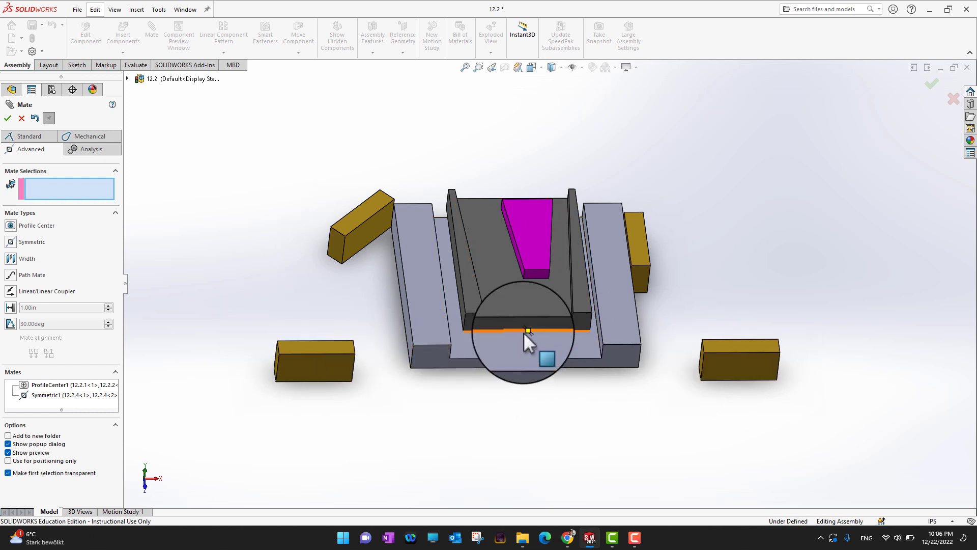
{"action": "mouse_move", "coordinate": [722, 371]}
{"action": "left_mouse_down"}
{"action": "mouse_move", "coordinate": [750, 370]}
{"action": "mouse_move", "coordinate": [497, 399]}
{"action": "mouse_move", "coordinate": [788, 381]}
{"action": "mouse_move", "coordinate": [547, 381]}
{"action": "mouse_move", "coordinate": [719, 390]}
{"action": "left_mouse_up"}
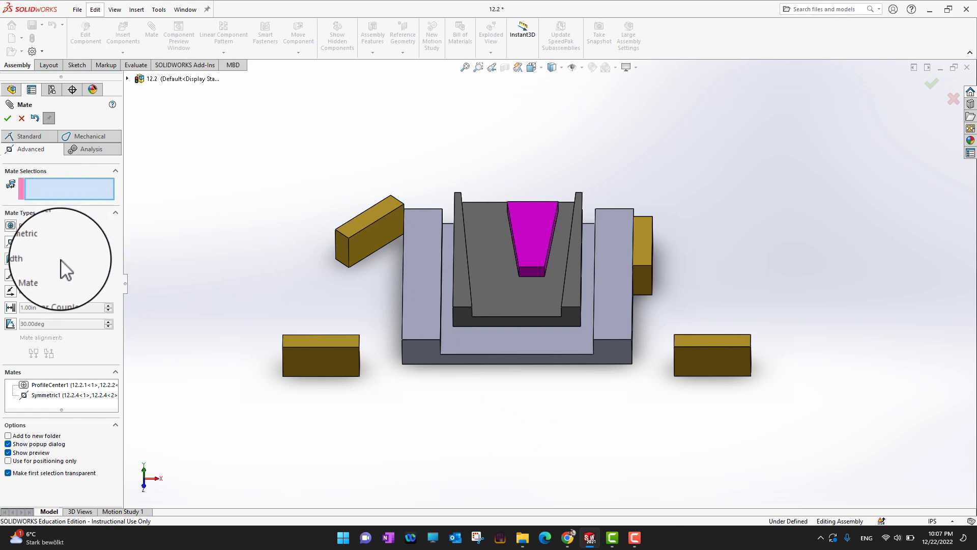
Start an advanced Width mate with the two inner side faces of the dark gray channel part as the width selections.
{"action": "left_click", "coordinate": [33, 260]}
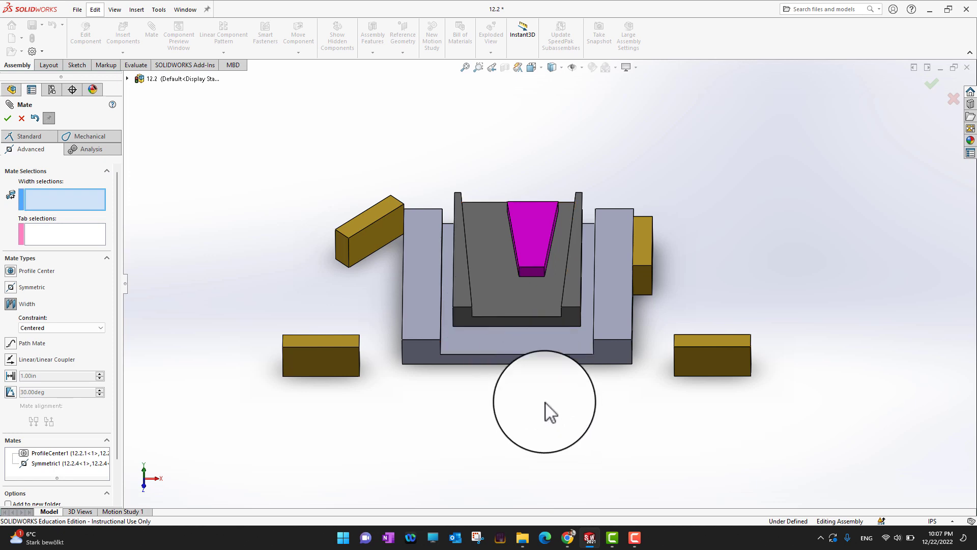
{"action": "scroll", "coordinate": [532, 342], "scroll_direction": "down", "scroll_amount": 3}
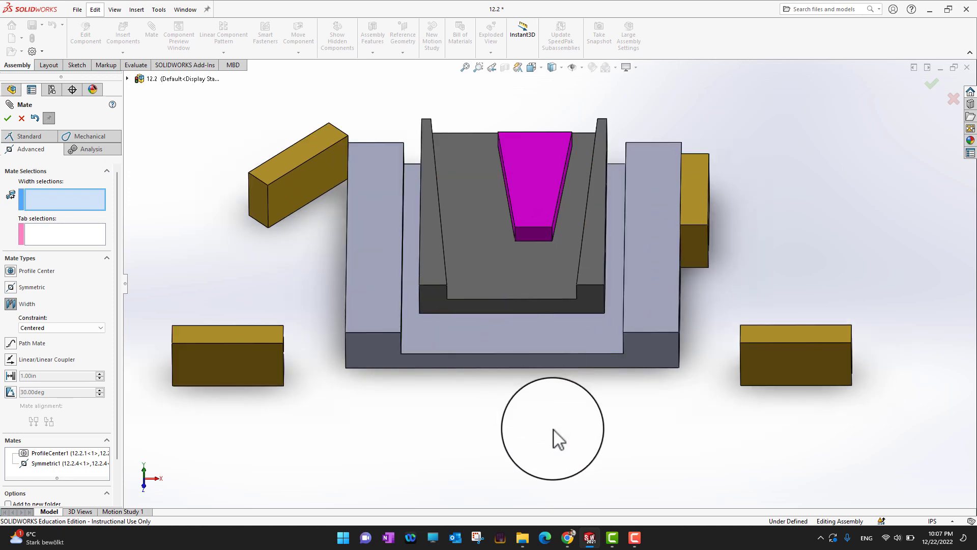
{"action": "middle_click_drag", "start_coordinate": [552, 436], "coordinate": [554, 481]}
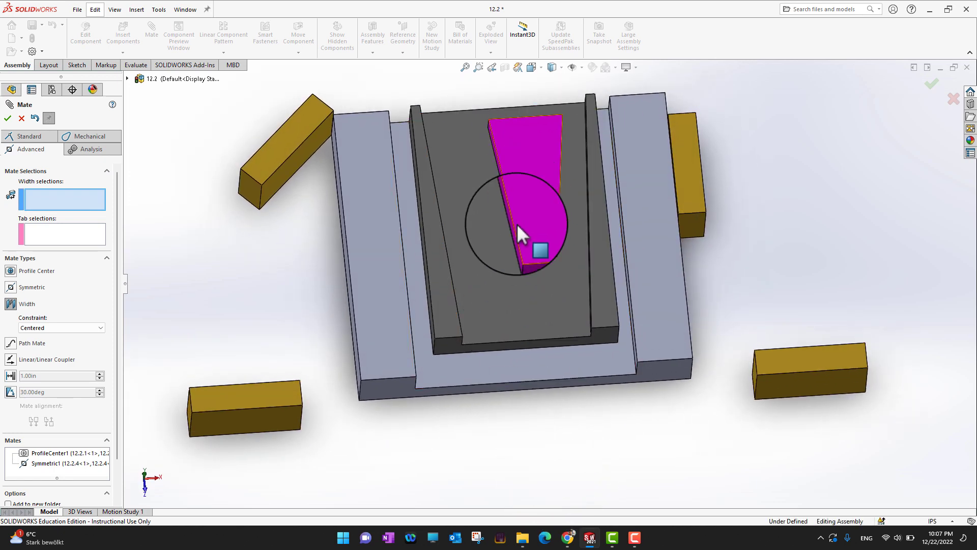
{"action": "middle_click_drag", "start_coordinate": [481, 479], "coordinate": [529, 448]}
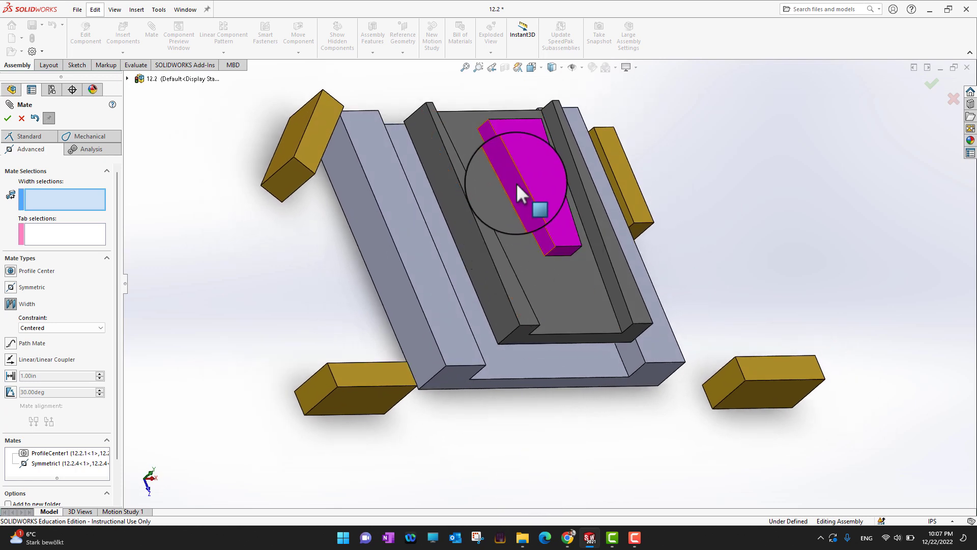
{"action": "middle_click_drag", "start_coordinate": [576, 476], "coordinate": [502, 458]}
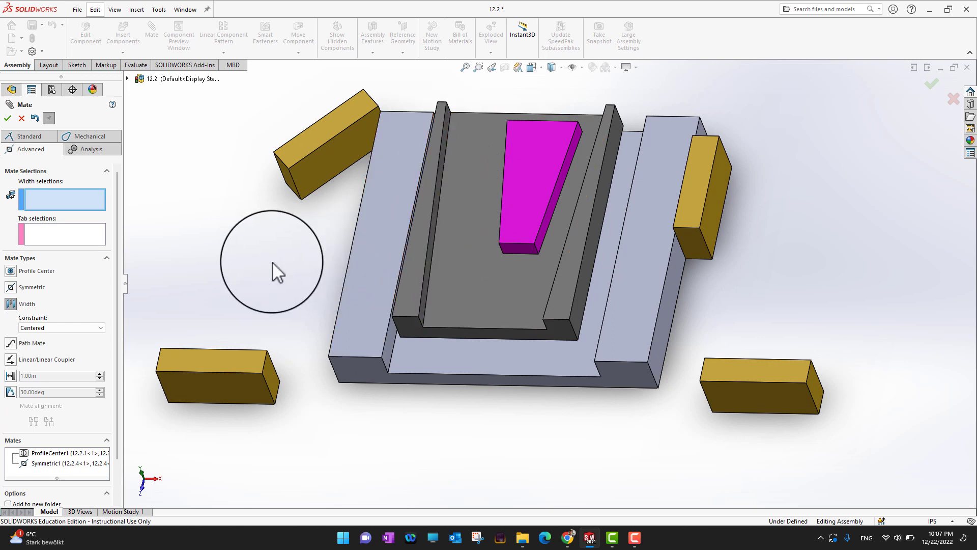
{"action": "middle_click_drag", "start_coordinate": [272, 265], "coordinate": [290, 290]}
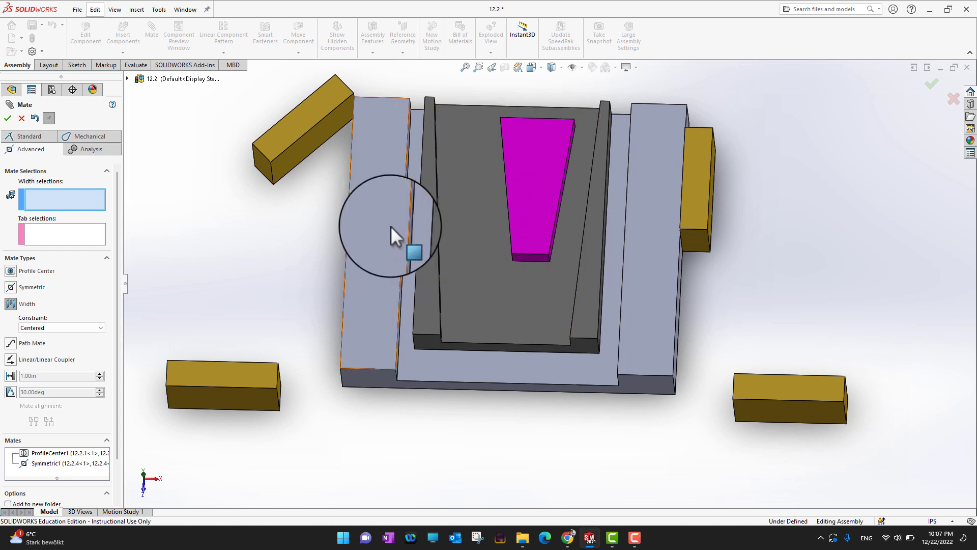
{"action": "middle_click_drag", "start_coordinate": [551, 454], "coordinate": [585, 397]}
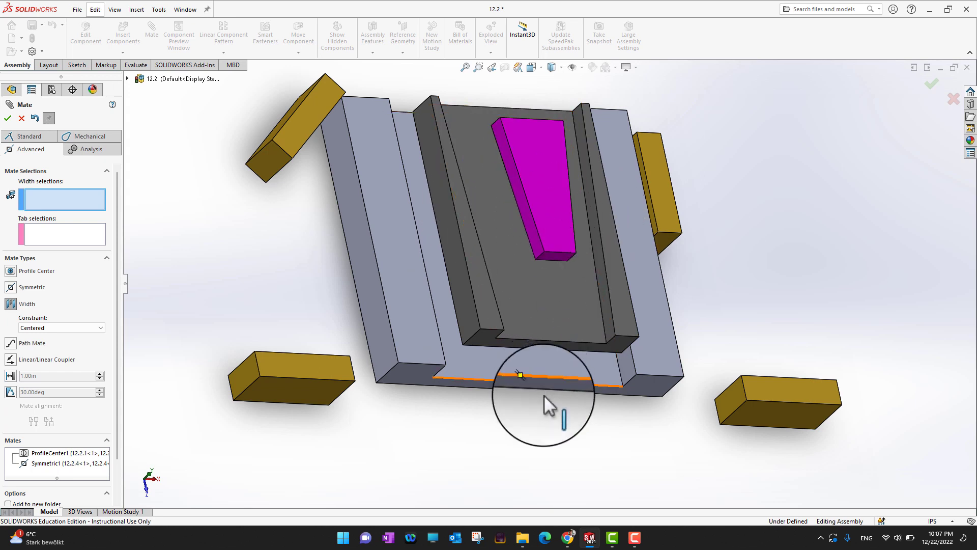
{"action": "middle_click_drag", "start_coordinate": [548, 439], "coordinate": [451, 432]}
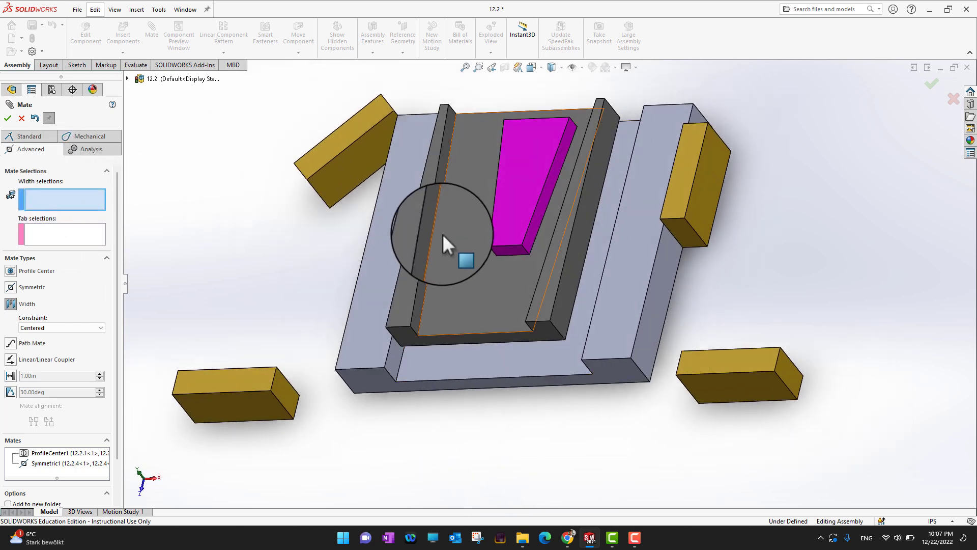
{"action": "left_click", "coordinate": [437, 199]}
{"action": "middle_click_drag", "start_coordinate": [251, 269], "coordinate": [316, 295]}
{"action": "left_click", "coordinate": [582, 162]}
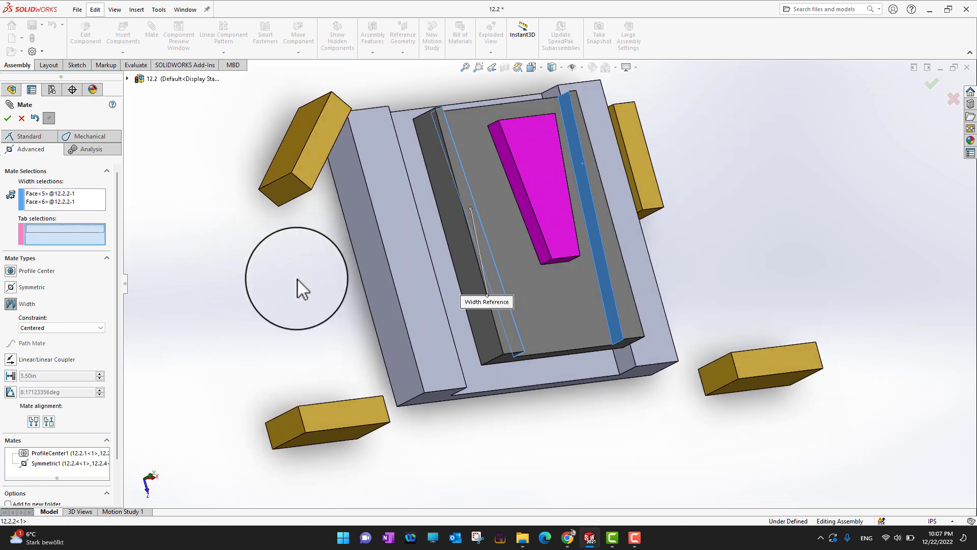
Use the magenta wedge's two slanted side faces as tab selections, accept the centered Width mate, and slide the wedge to test it.
{"action": "middle_click_drag", "start_coordinate": [314, 328], "coordinate": [251, 283]}
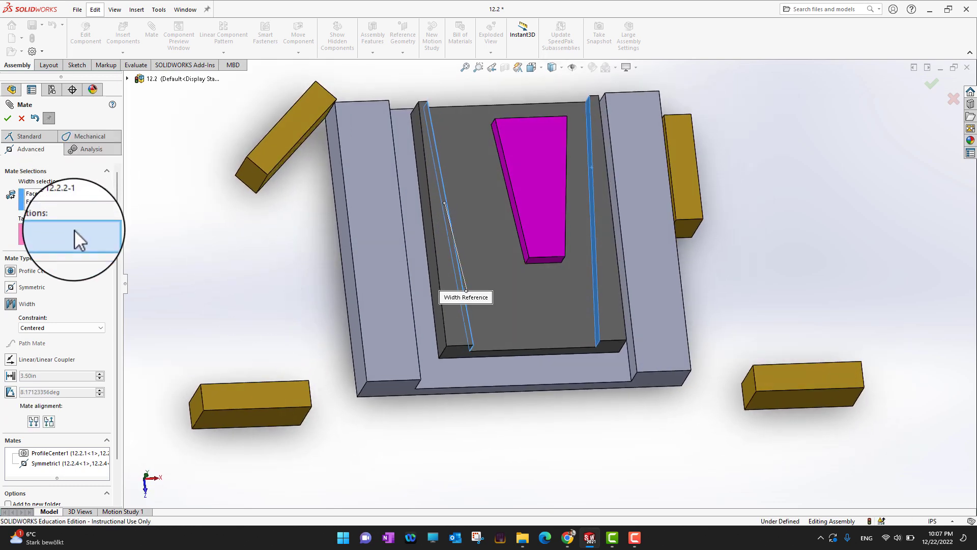
{"action": "middle_click_drag", "start_coordinate": [299, 356], "coordinate": [451, 209]}
{"action": "left_click", "coordinate": [520, 178]}
{"action": "middle_click_drag", "start_coordinate": [240, 323], "coordinate": [414, 253]}
{"action": "left_click", "coordinate": [561, 194]}
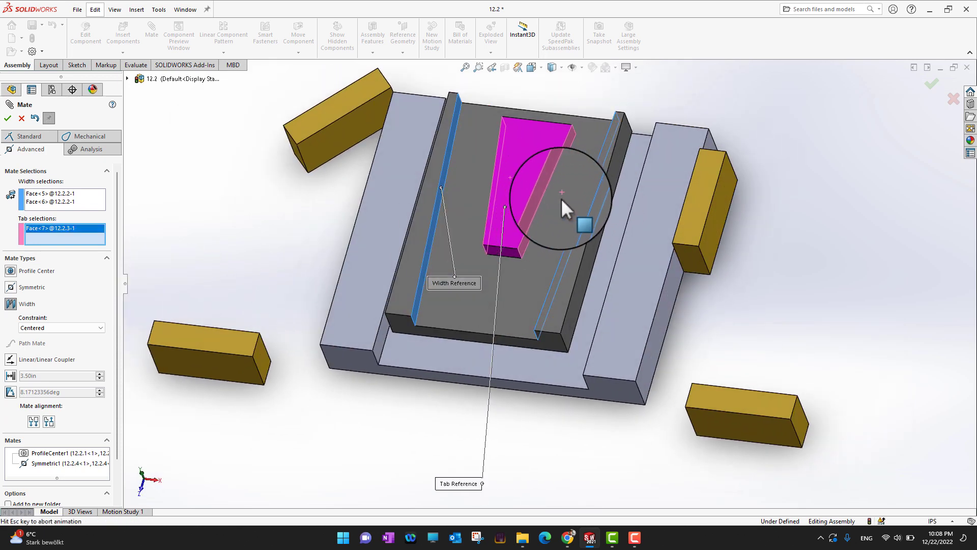
{"action": "middle_click_drag", "start_coordinate": [377, 399], "coordinate": [395, 429]}
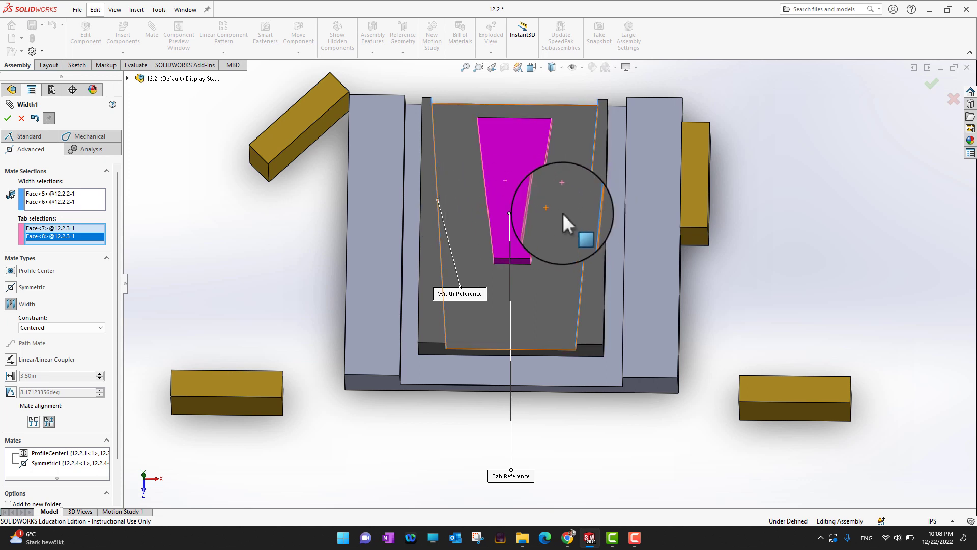
{"action": "left_click", "coordinate": [8, 118]}
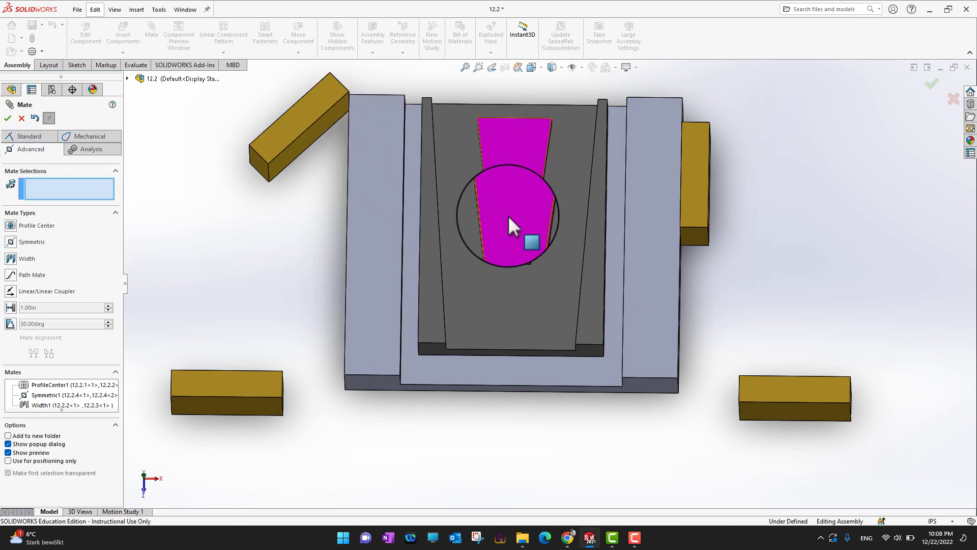
{"action": "left_click_drag", "start_coordinate": [509, 196], "coordinate": [515, 232]}
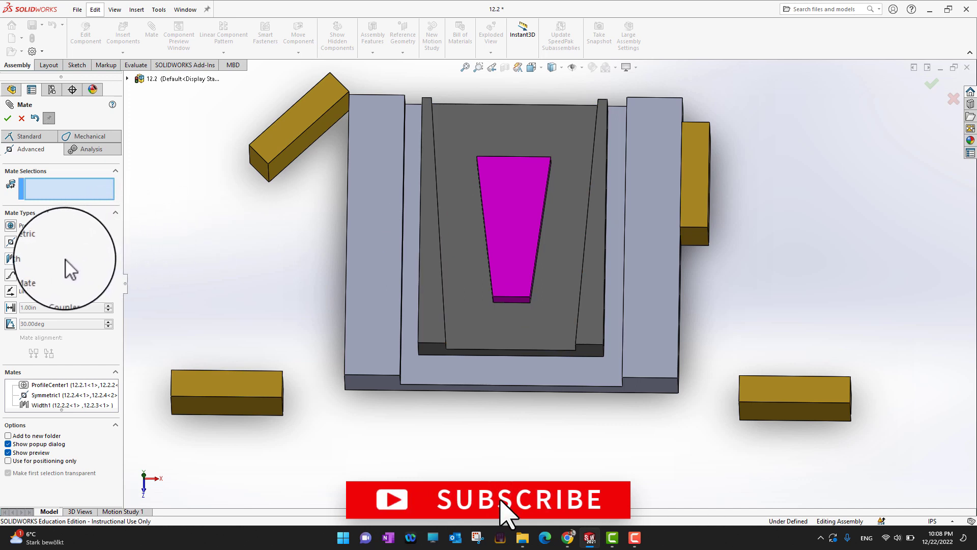
{"action": "mouse_move", "coordinate": [521, 230]}
{"action": "left_mouse_down"}
{"action": "mouse_move", "coordinate": [529, 233]}
{"action": "mouse_move", "coordinate": [530, 101]}
{"action": "mouse_move", "coordinate": [527, 195]}
{"action": "mouse_move", "coordinate": [535, 162]}
{"action": "mouse_move", "coordinate": [506, 168]}
{"action": "mouse_move", "coordinate": [514, 219]}
{"action": "left_mouse_up"}
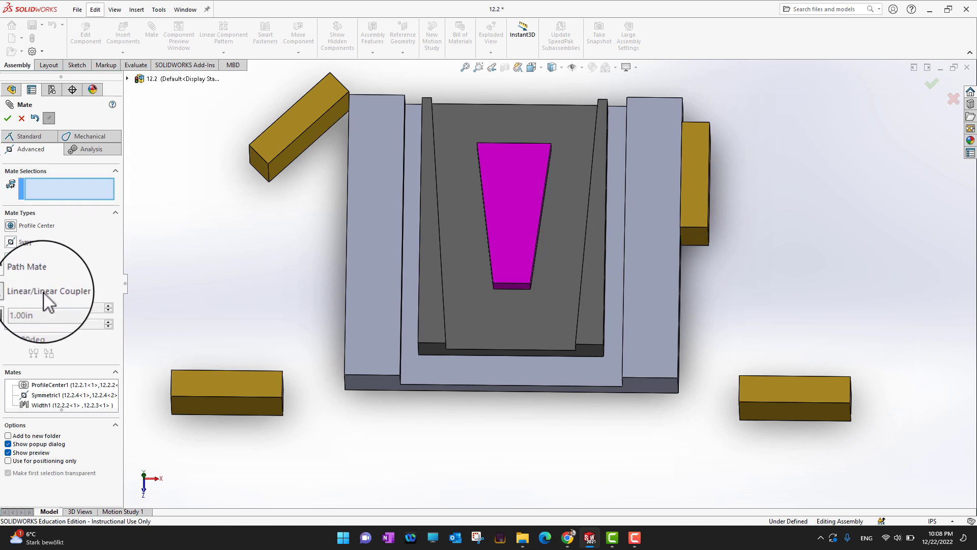
Start a Linear/Linear Coupler mate between the inner end face of the right front yellow block and the front face of the right rear block.
{"action": "left_click", "coordinate": [45, 292]}
{"action": "middle_click_drag", "start_coordinate": [693, 366], "coordinate": [753, 411]}
{"action": "left_click", "coordinate": [722, 364]}
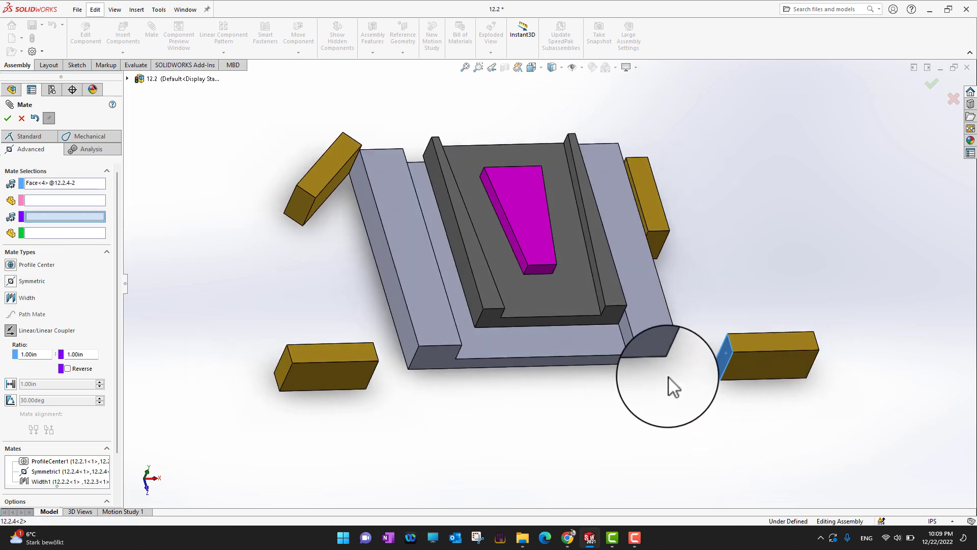
{"action": "left_click", "coordinate": [658, 242]}
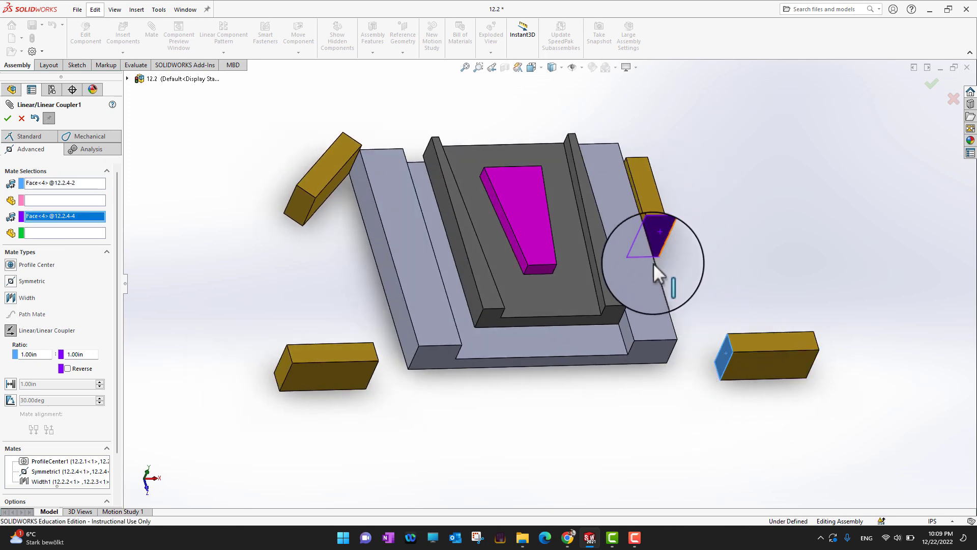
Set the base as the reference component for both coupled faces and accept the coupler with a 1 in to 1 in ratio.
{"action": "middle_click_drag", "start_coordinate": [654, 456], "coordinate": [624, 433]}
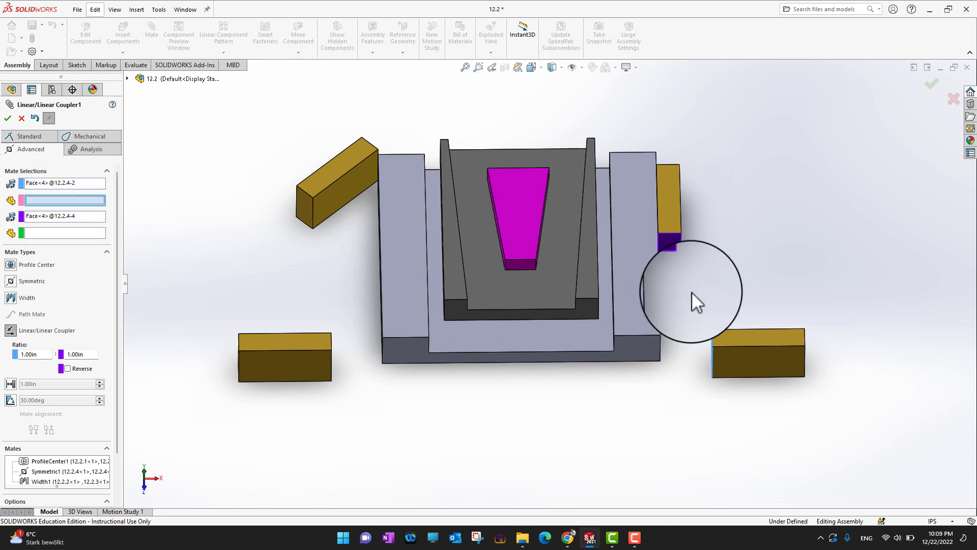
{"action": "left_click", "coordinate": [632, 297]}
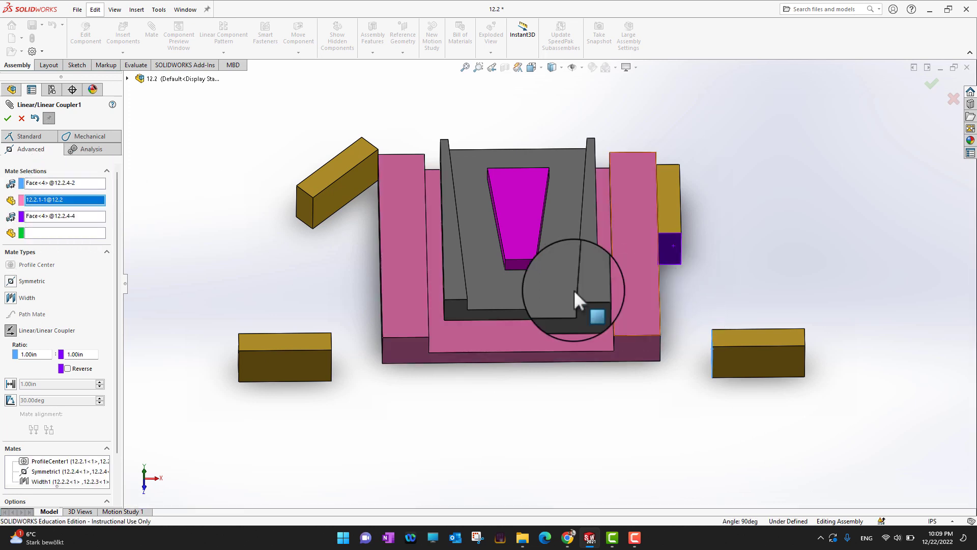
{"action": "left_click", "coordinate": [65, 233]}
{"action": "left_click", "coordinate": [644, 304]}
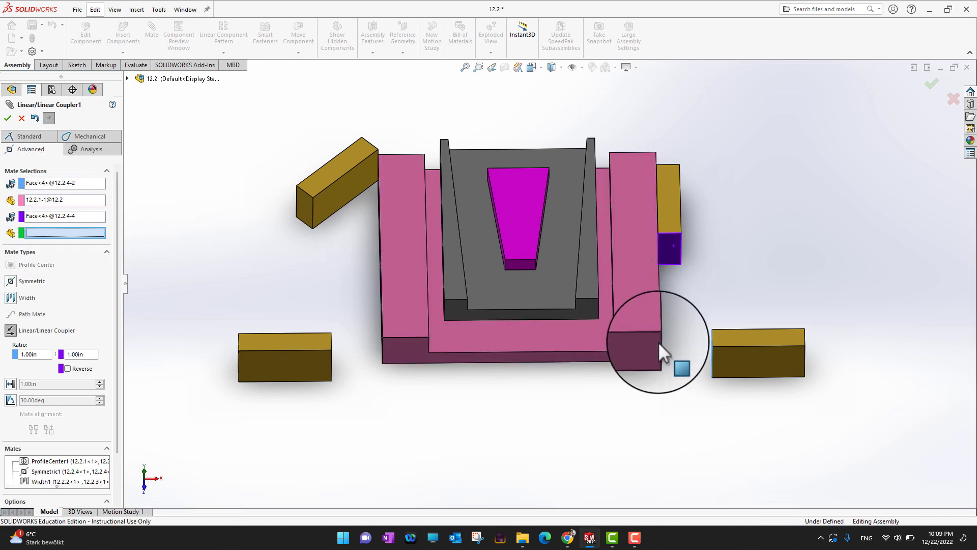
{"action": "left_click", "coordinate": [7, 118]}
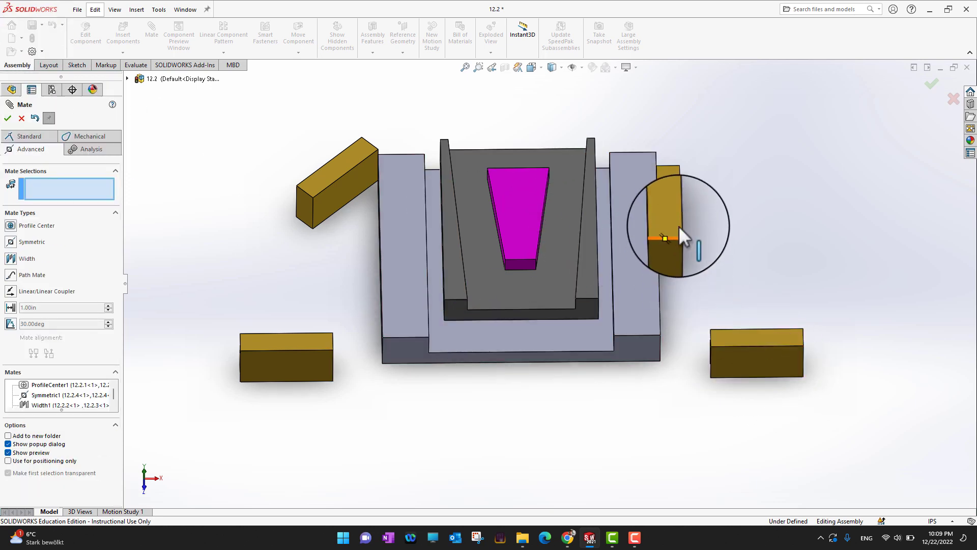
Move the right rear and right front yellow blocks back and forth to test the linear coupling.
{"action": "mouse_move", "coordinate": [674, 223]}
{"action": "left_mouse_down"}
{"action": "mouse_move", "coordinate": [676, 335]}
{"action": "mouse_move", "coordinate": [668, 223]}
{"action": "left_mouse_up"}
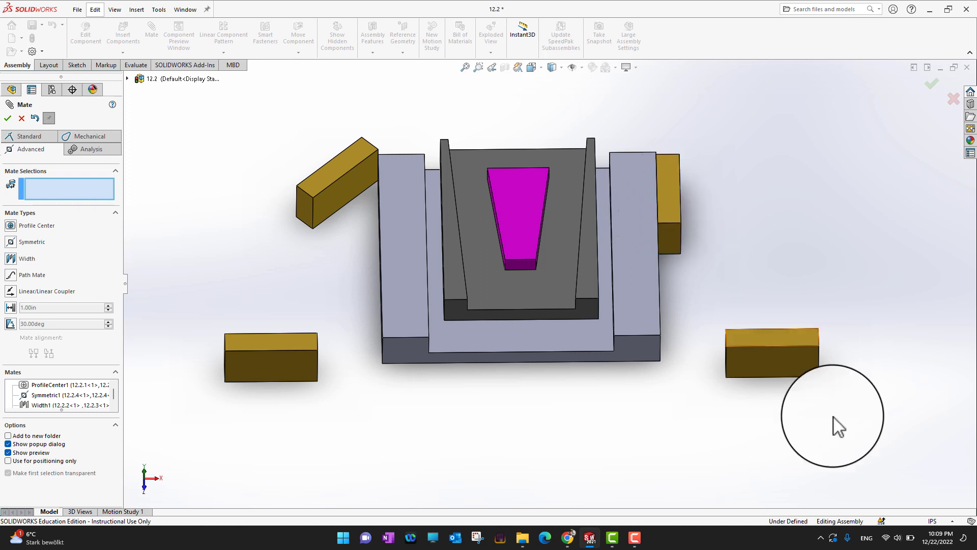
{"action": "mouse_move", "coordinate": [667, 197]}
{"action": "left_mouse_down"}
{"action": "mouse_move", "coordinate": [681, 249]}
{"action": "mouse_move", "coordinate": [683, 195]}
{"action": "left_mouse_up"}
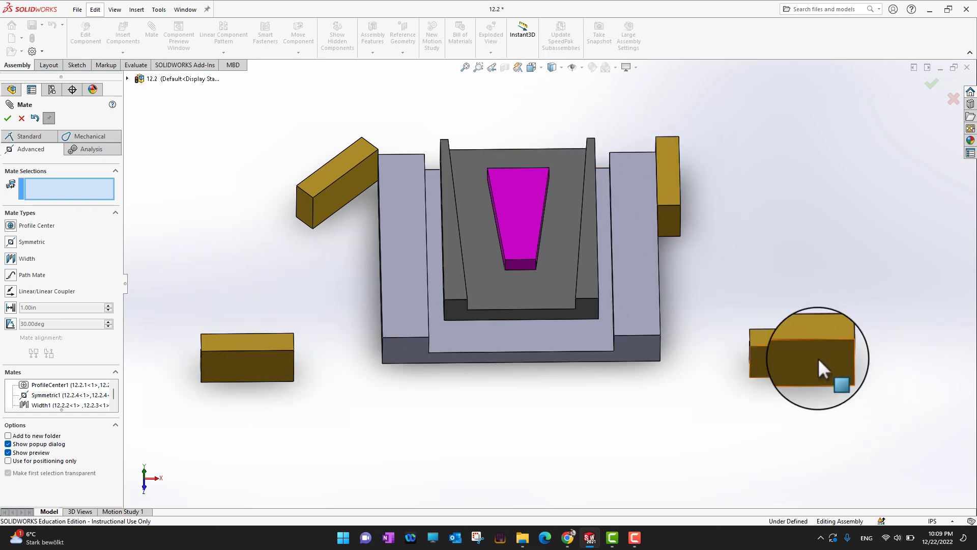
{"action": "left_click_drag", "start_coordinate": [680, 198], "coordinate": [696, 238]}
{"action": "left_click_drag", "start_coordinate": [708, 374], "coordinate": [703, 252]}
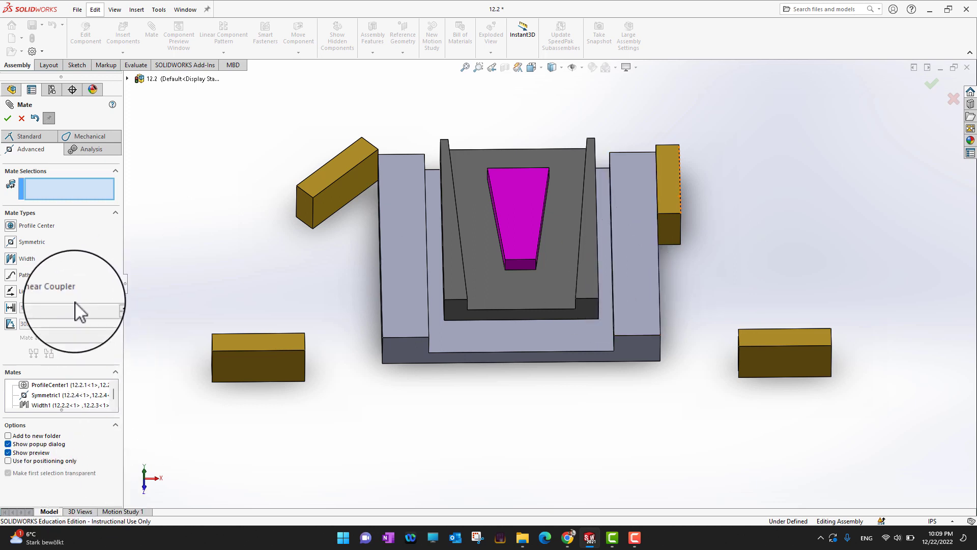
Edit the Linear/Linear Coupler mate to a 3 in to 1 in ratio, accept it, and move the right rear block to test it.
{"action": "scroll", "coordinate": [92, 404], "scroll_direction": "down", "scroll_amount": 1}
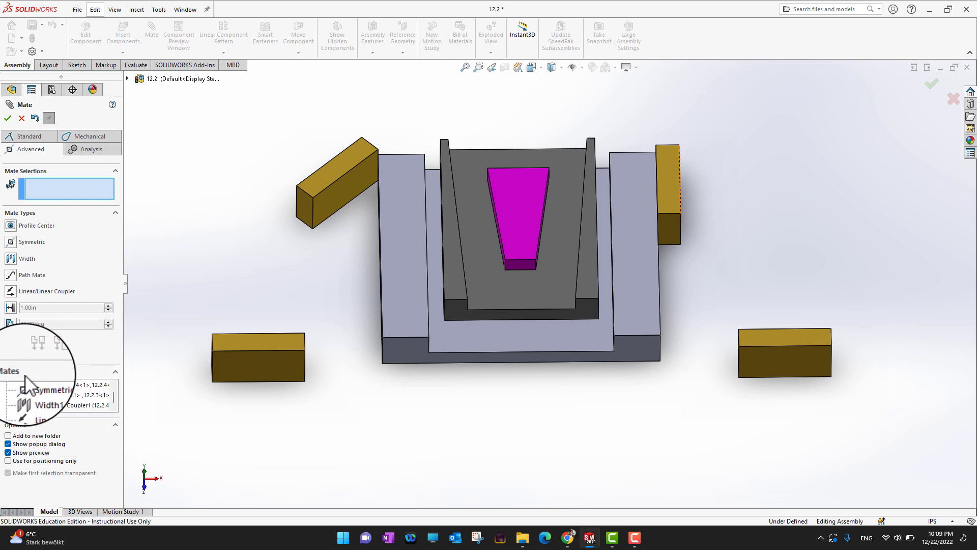
{"action": "left_click", "coordinate": [71, 406]}
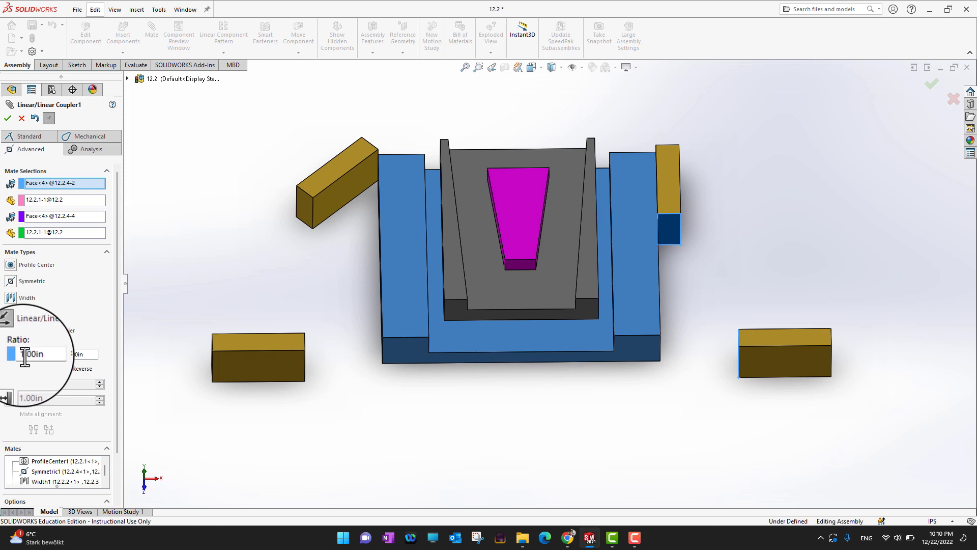
{"action": "left_click", "coordinate": [666, 197]}
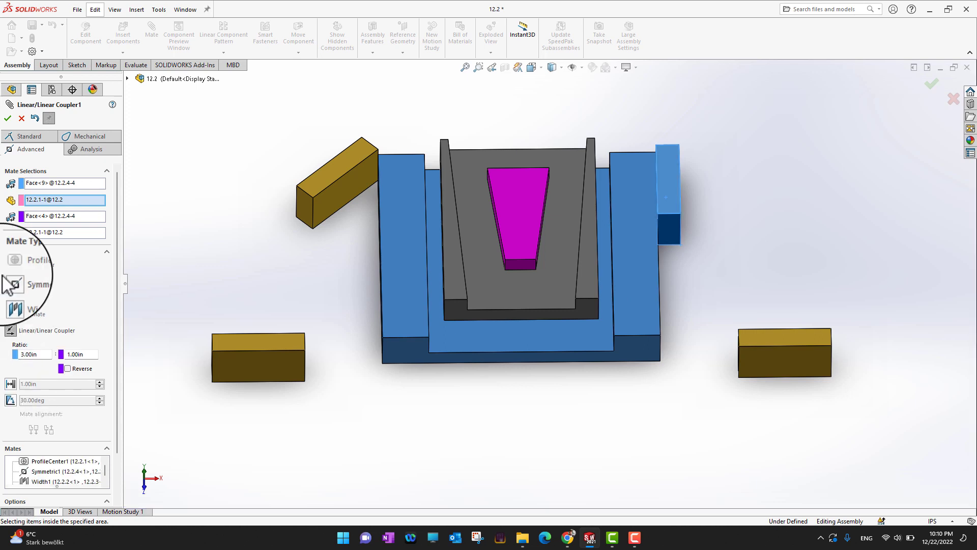
{"action": "left_click", "coordinate": [7, 118]}
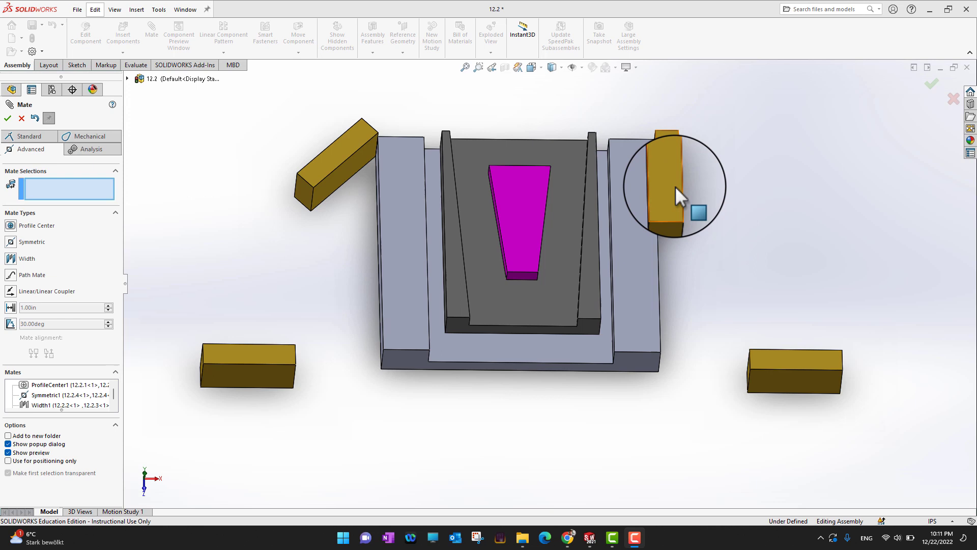
{"action": "left_click_drag", "start_coordinate": [674, 186], "coordinate": [671, 211]}
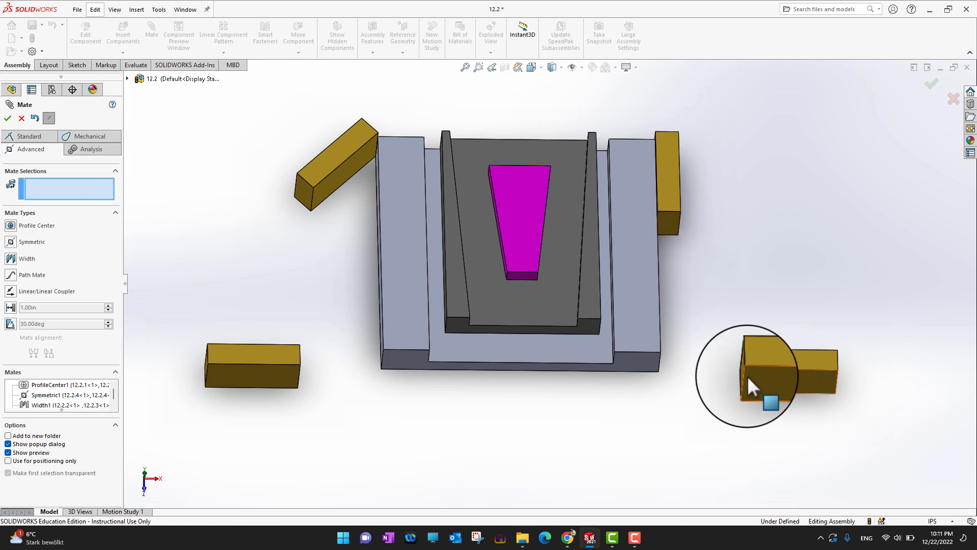
{"action": "mouse_move", "coordinate": [670, 179]}
{"action": "left_mouse_down"}
{"action": "mouse_move", "coordinate": [682, 319]}
{"action": "mouse_move", "coordinate": [688, 215]}
{"action": "mouse_move", "coordinate": [688, 310]}
{"action": "mouse_move", "coordinate": [677, 191]}
{"action": "left_mouse_up"}
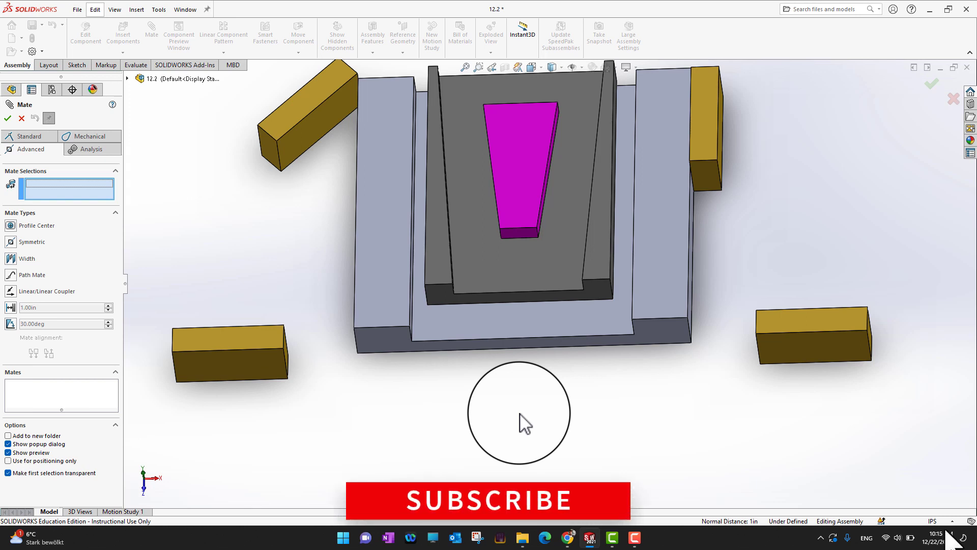
Move the right front yellow block inward until the two front blocks sit in front of the base's side rails.
{"action": "left_click_drag", "start_coordinate": [759, 328], "coordinate": [670, 337]}
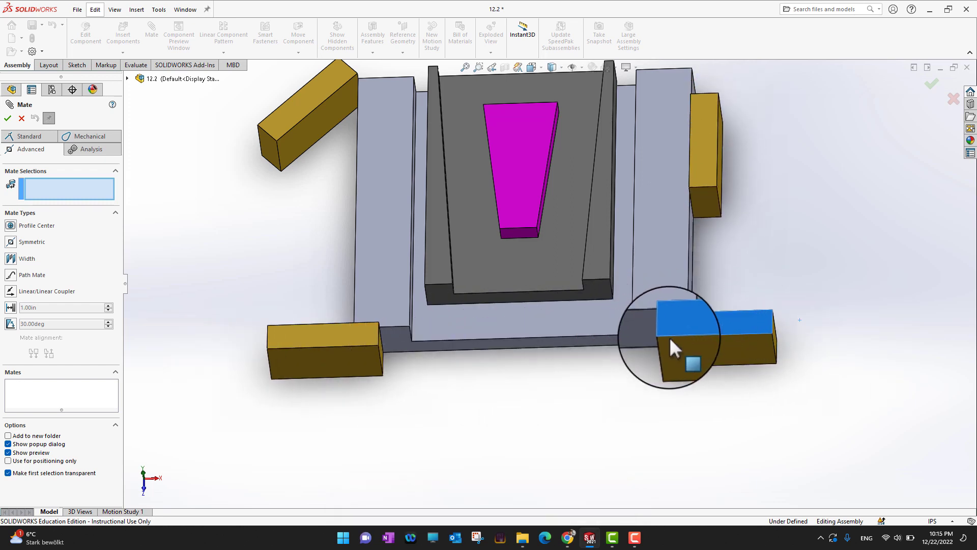
{"action": "left_click_drag", "start_coordinate": [670, 337], "coordinate": [670, 337]}
{"action": "middle_click_drag", "start_coordinate": [585, 395], "coordinate": [606, 376]}
{"action": "left_click_drag", "start_coordinate": [668, 340], "coordinate": [630, 340]}
{"action": "left_click_drag", "start_coordinate": [630, 340], "coordinate": [626, 340]}
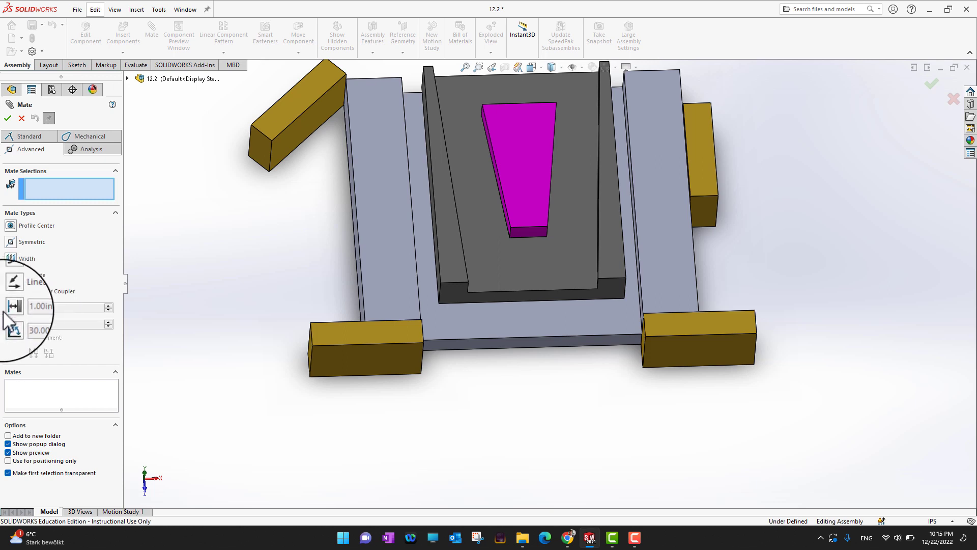
Start an advanced Distance mate between the facing inner end faces of the two front yellow blocks.
{"action": "left_click", "coordinate": [8, 312]}
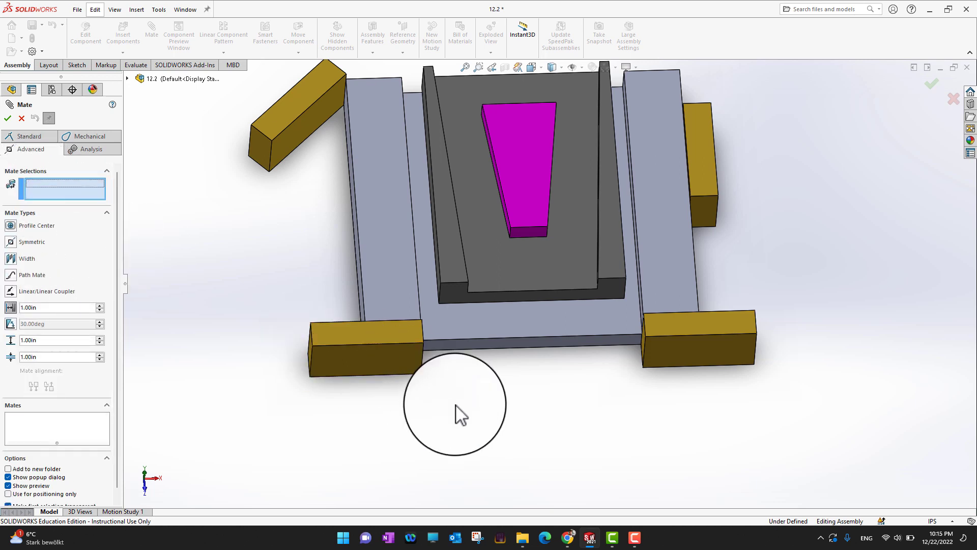
{"action": "middle_click_drag", "start_coordinate": [453, 414], "coordinate": [398, 378]}
{"action": "left_click", "coordinate": [378, 343]}
{"action": "middle_click_drag", "start_coordinate": [369, 448], "coordinate": [537, 405]}
{"action": "left_click", "coordinate": [675, 313]}
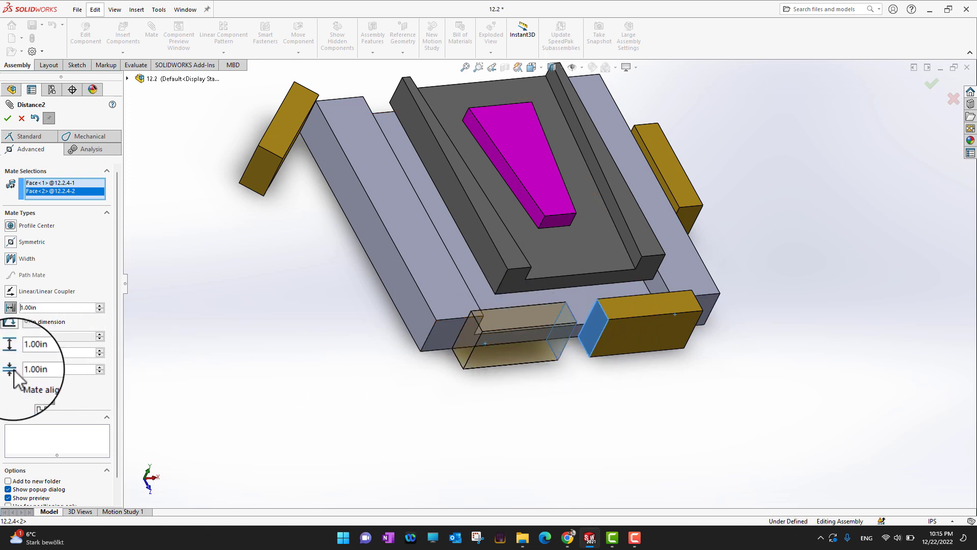
Limit the distance between the two front blocks to a maximum of 5 in and a minimum of 0 in.
{"action": "left_click", "coordinate": [103, 350]}
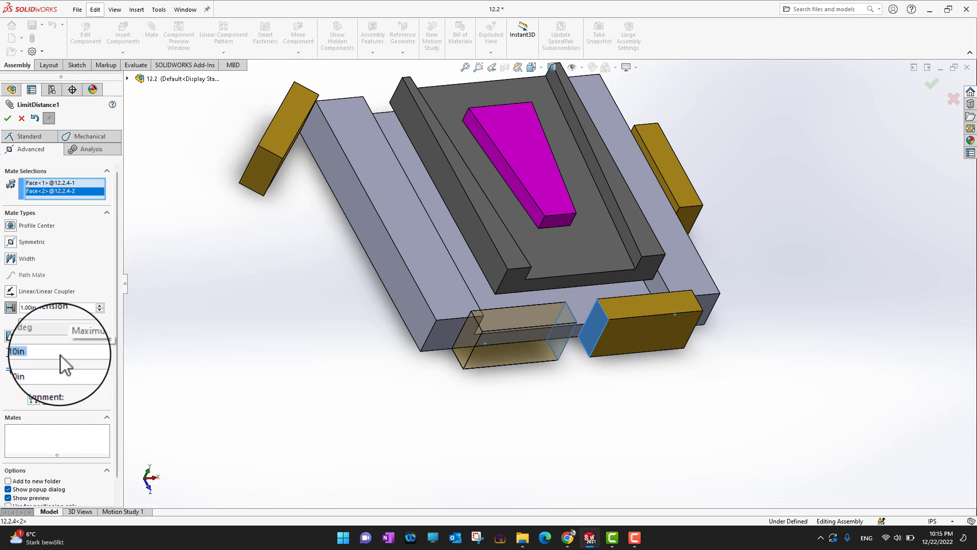
{"action": "type", "text": "3"}
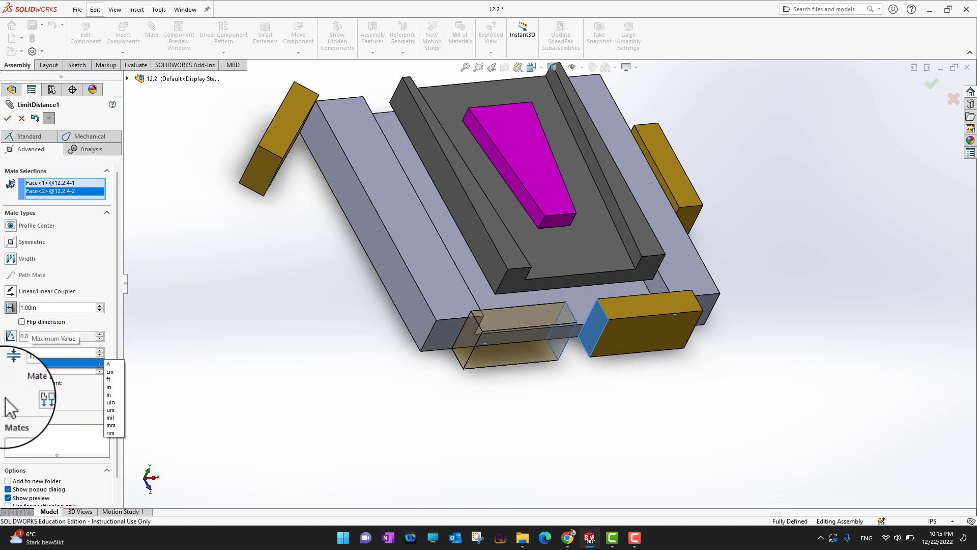
{"action": "key", "text": "Tab"}
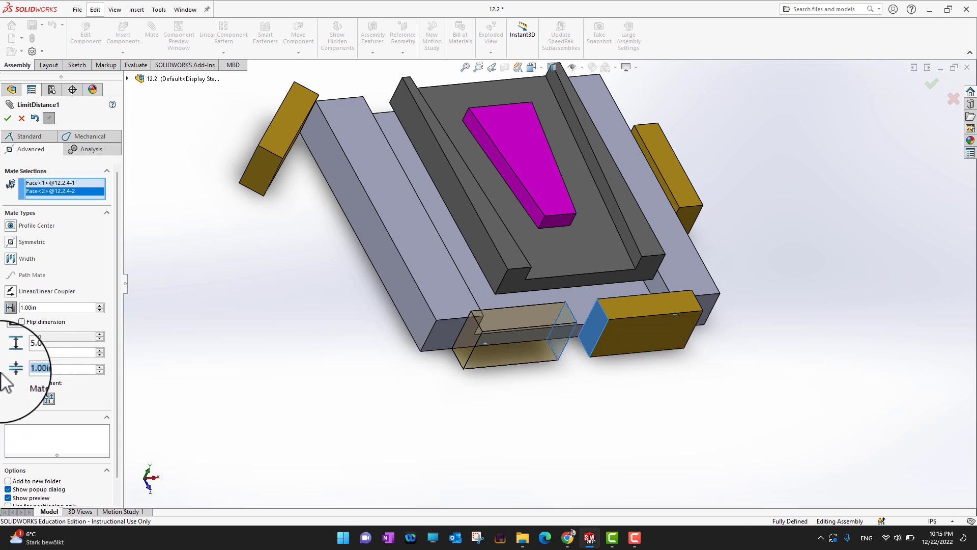
{"action": "type", "text": "0"}
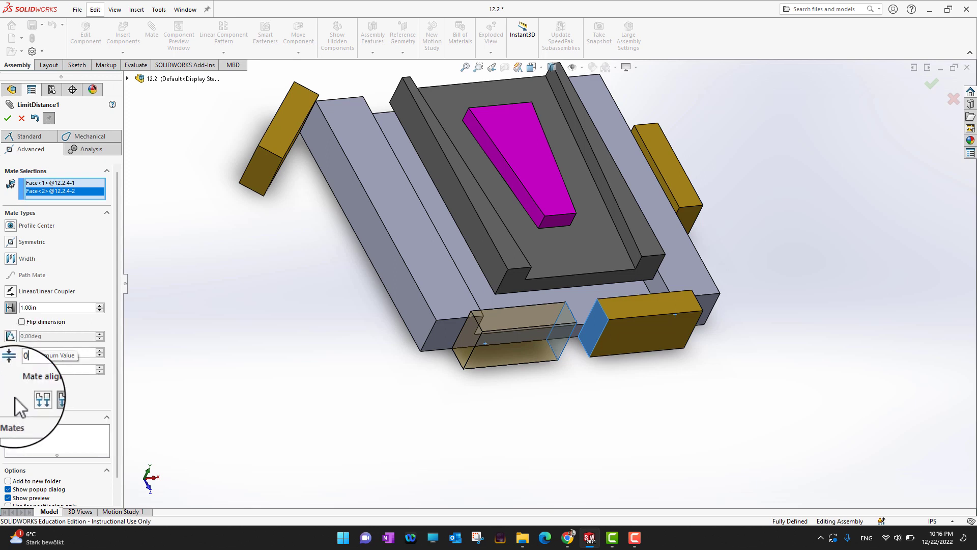
Accept the distance limit mate and move a front yellow block sideways to test its travel.
{"action": "left_click", "coordinate": [8, 118]}
{"action": "middle_click_drag", "start_coordinate": [675, 395], "coordinate": [680, 415]}
{"action": "left_click_drag", "start_coordinate": [621, 345], "coordinate": [677, 349]}
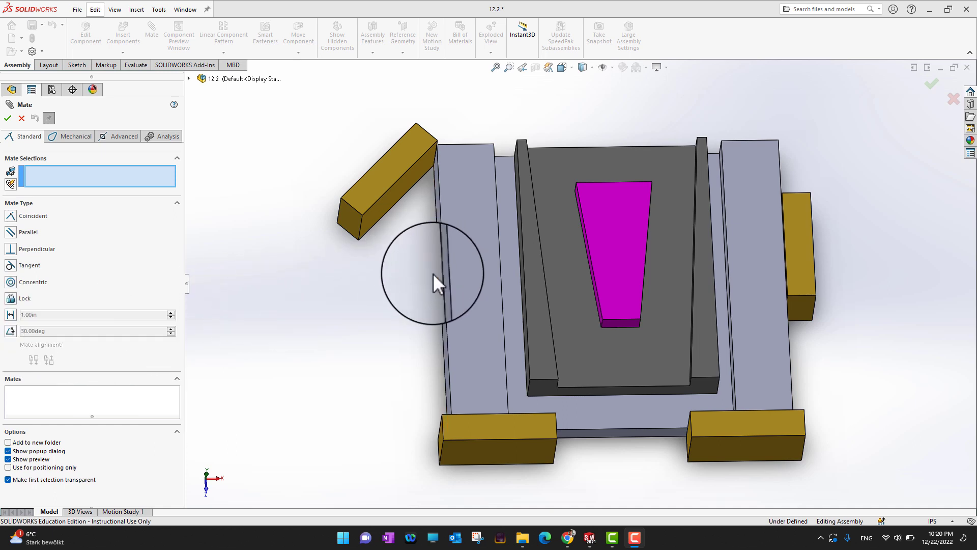
Start a 30° Angle mate between the left rear yellow block's long side face and the base's left side face.
{"action": "left_click", "coordinate": [11, 332]}
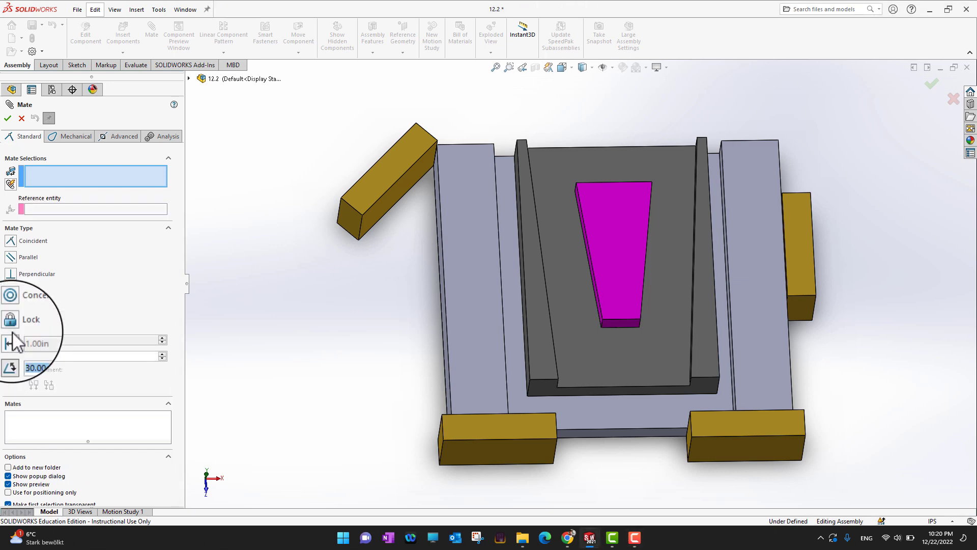
{"action": "middle_click_drag", "start_coordinate": [400, 338], "coordinate": [386, 283]}
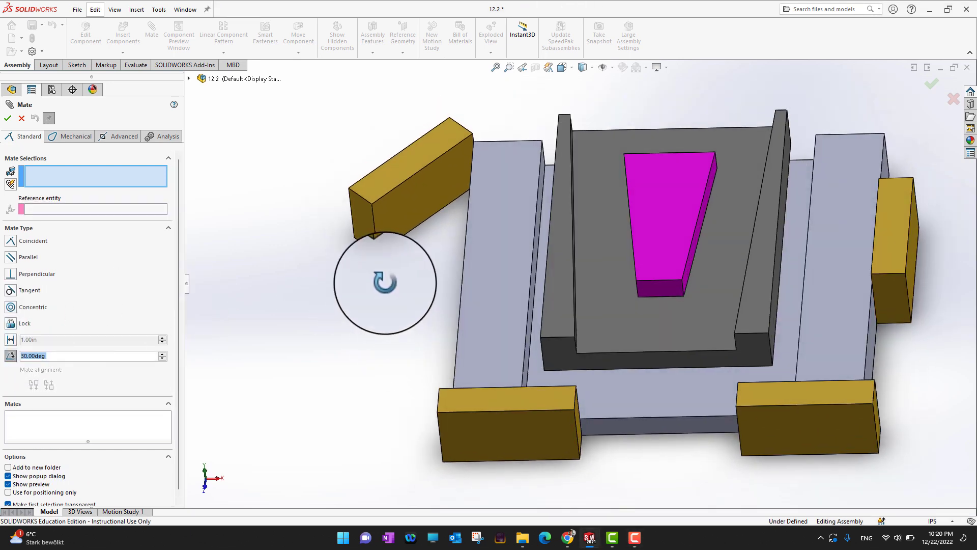
{"action": "left_click", "coordinate": [407, 211]}
{"action": "middle_click_drag", "start_coordinate": [270, 295], "coordinate": [432, 228]}
{"action": "left_click", "coordinate": [444, 218]}
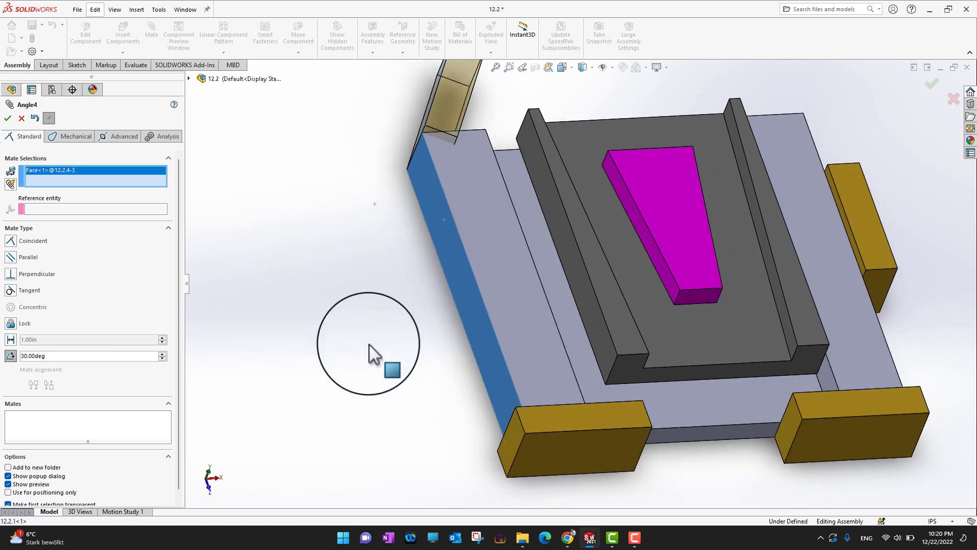
Turn off the angle's flipped dimension so the left rear block swings outward, accept the 30° mate and finish mating.
{"action": "middle_click_drag", "start_coordinate": [369, 344], "coordinate": [344, 265]}
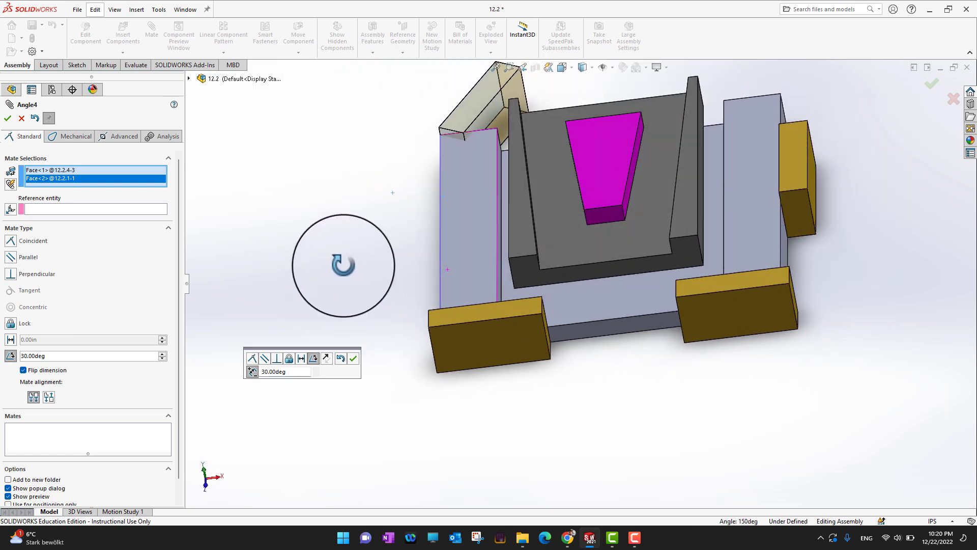
{"action": "scroll", "coordinate": [331, 266], "scroll_direction": "down", "scroll_amount": 1}
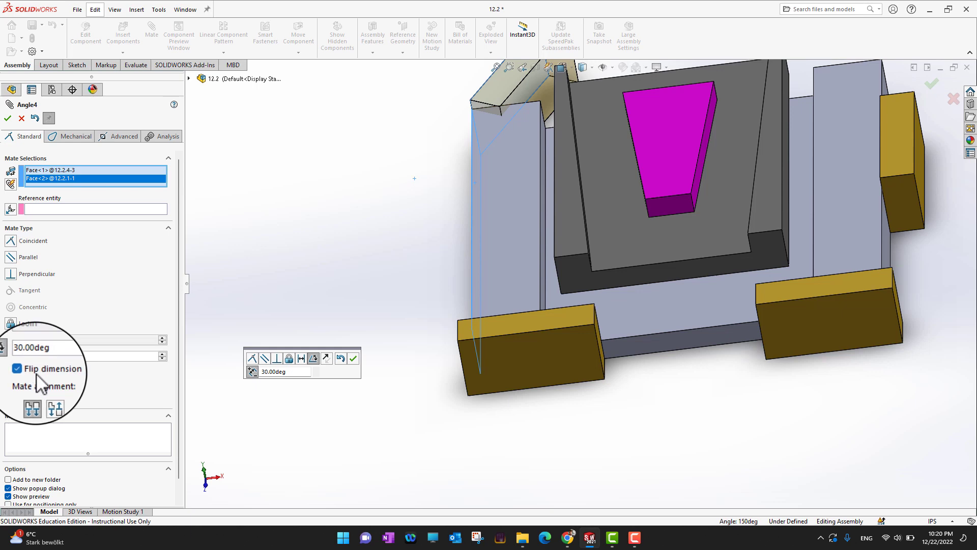
{"action": "left_click", "coordinate": [36, 373]}
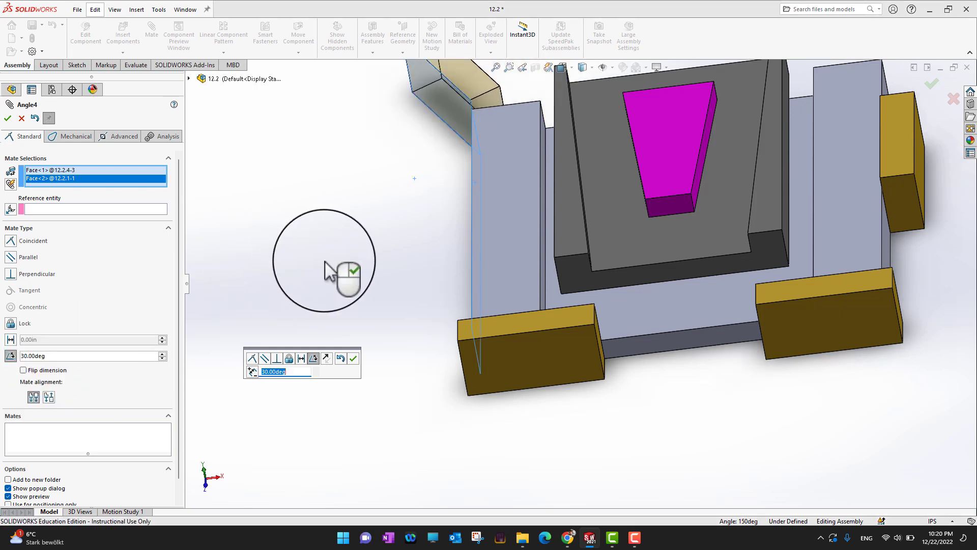
{"action": "middle_click_drag", "start_coordinate": [325, 261], "coordinate": [356, 403]}
{"action": "scroll", "coordinate": [346, 260], "scroll_direction": "up", "scroll_amount": 1}
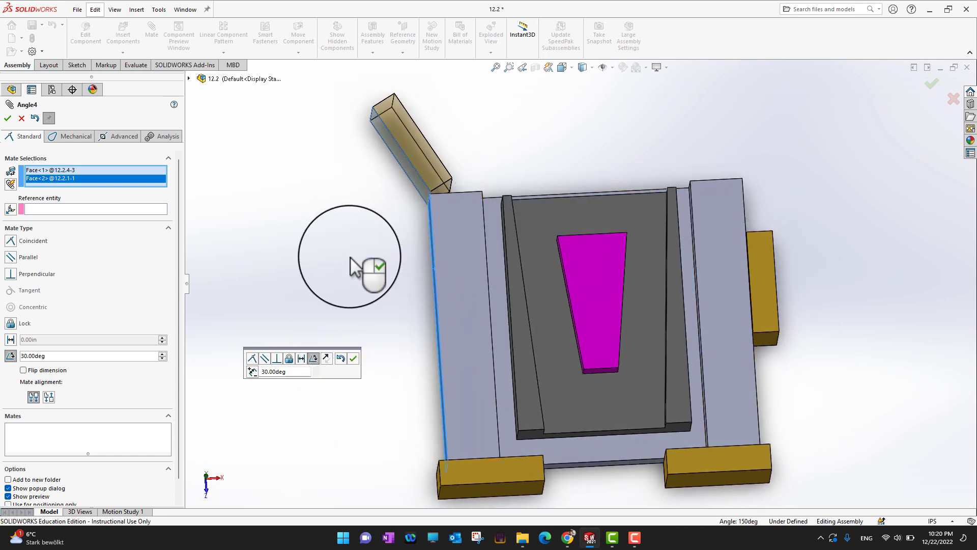
{"action": "left_click", "coordinate": [8, 118]}
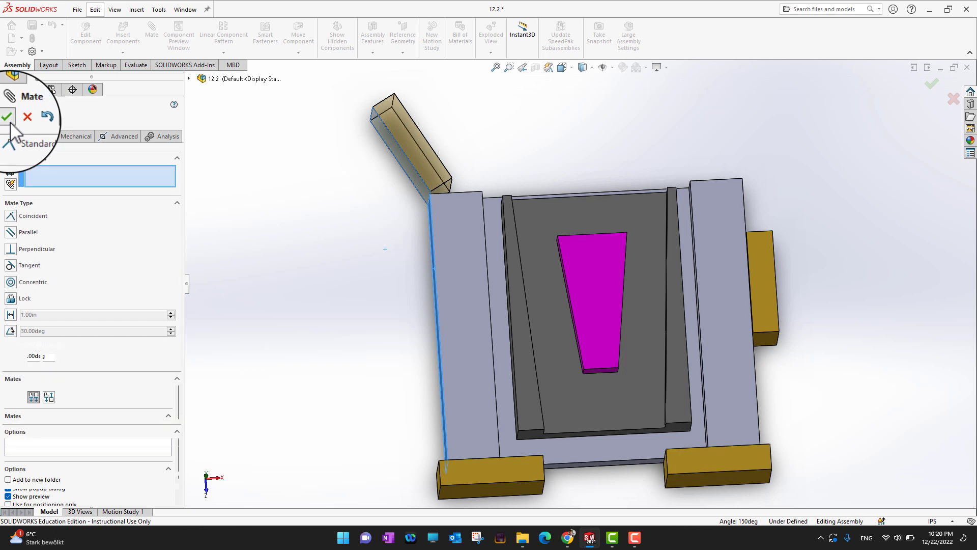
{"action": "left_click", "coordinate": [7, 117]}
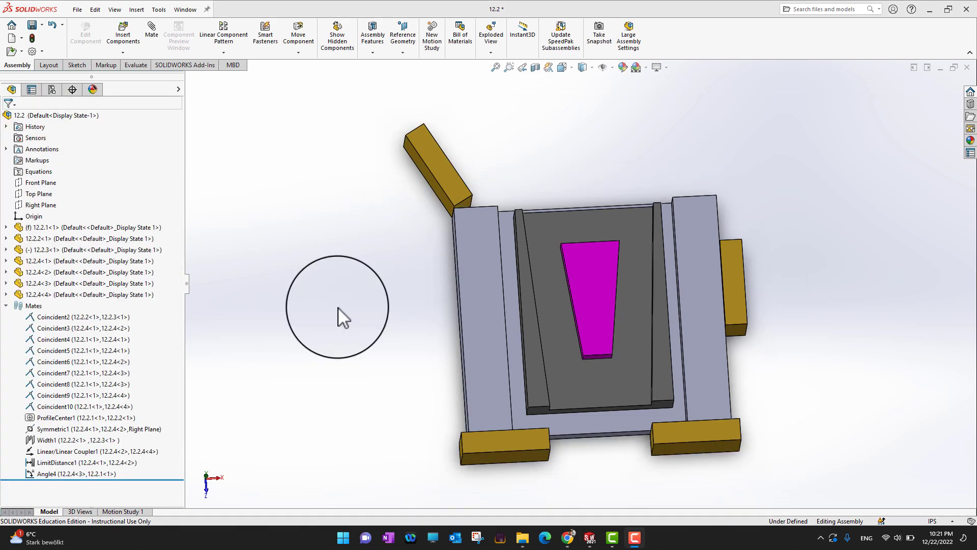